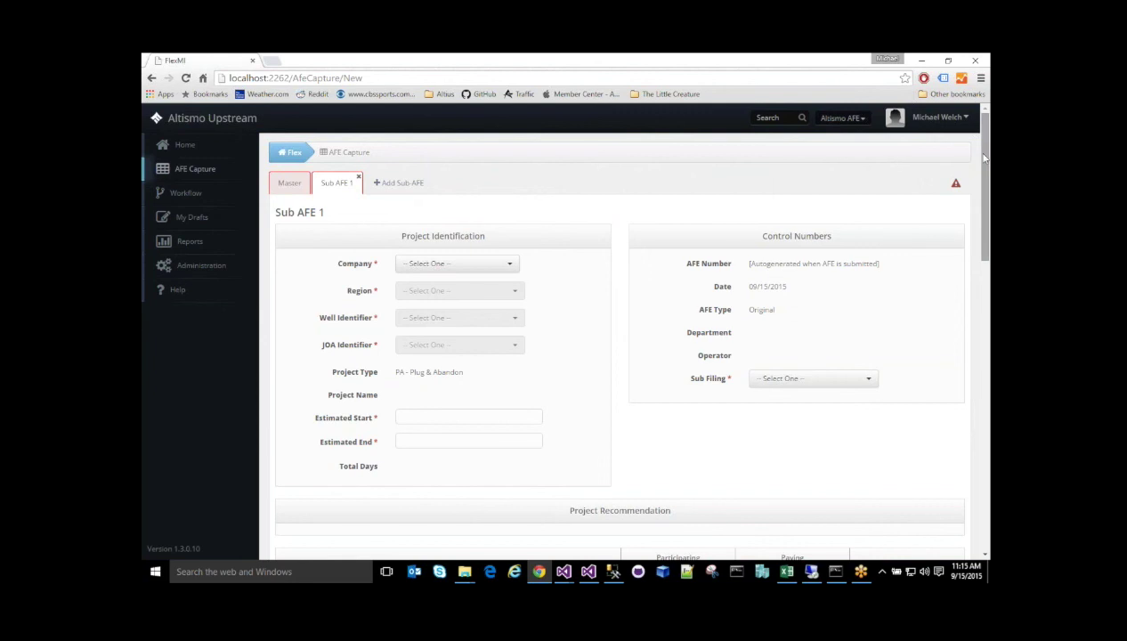
Step: Set the company of Sub AFE 1 to Altismo Upstream East - AUE
{"action": "mouse_move", "coordinate": [985, 157]}
{"action": "left_mouse_down"}
{"action": "mouse_move", "coordinate": [983, 243]}
{"action": "mouse_move", "coordinate": [985, 179]}
{"action": "left_mouse_up"}
{"action": "left_click", "coordinate": [494, 181]}
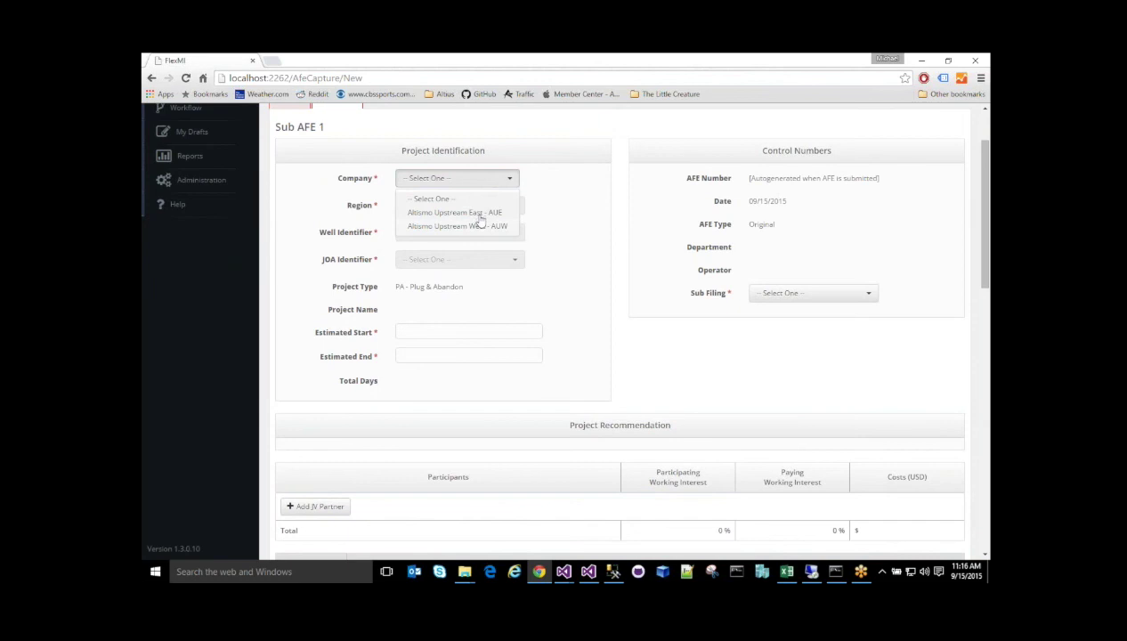
{"action": "left_click", "coordinate": [479, 215]}
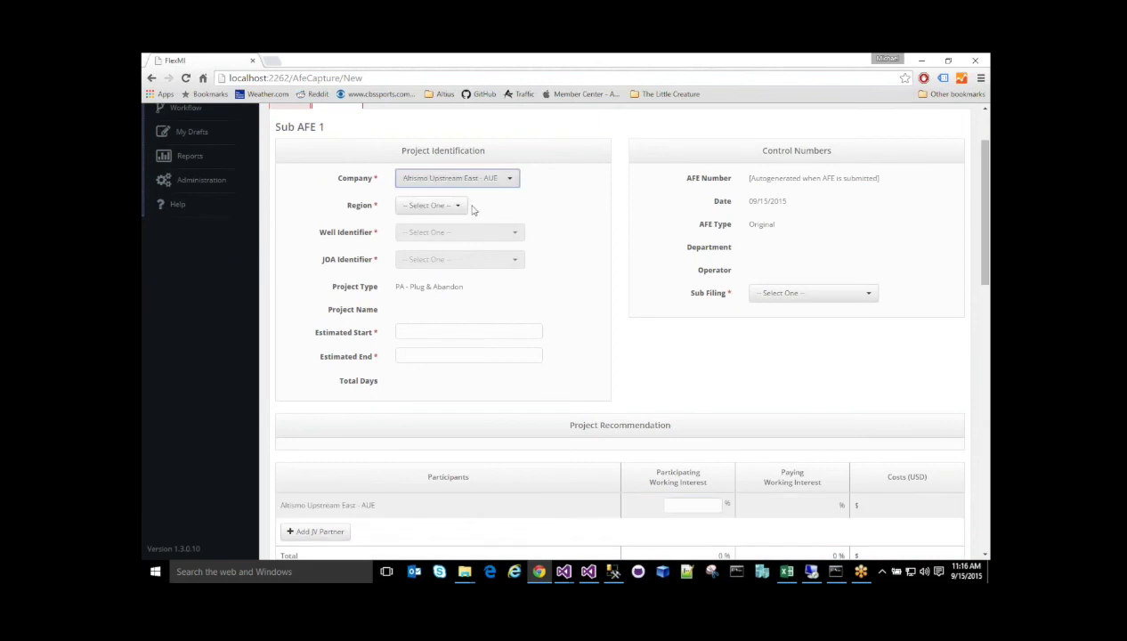
Step: Compare the region choices of both companies by switching Sub AFE 1 to Altismo Upstream West - AUW
{"action": "left_click", "coordinate": [459, 207]}
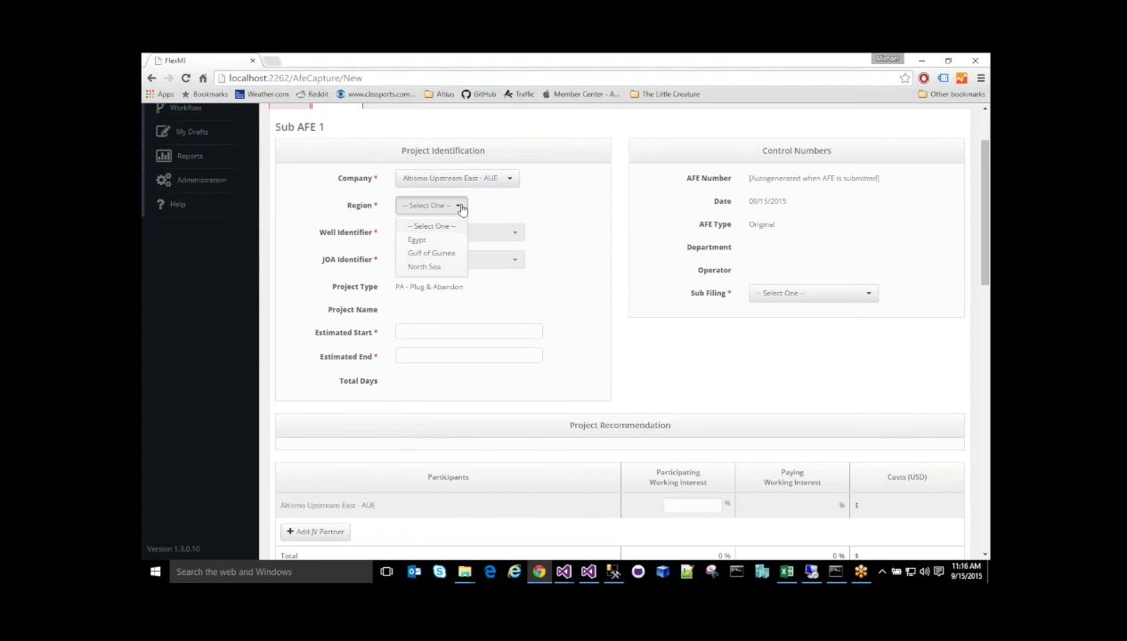
{"action": "left_click", "coordinate": [456, 178]}
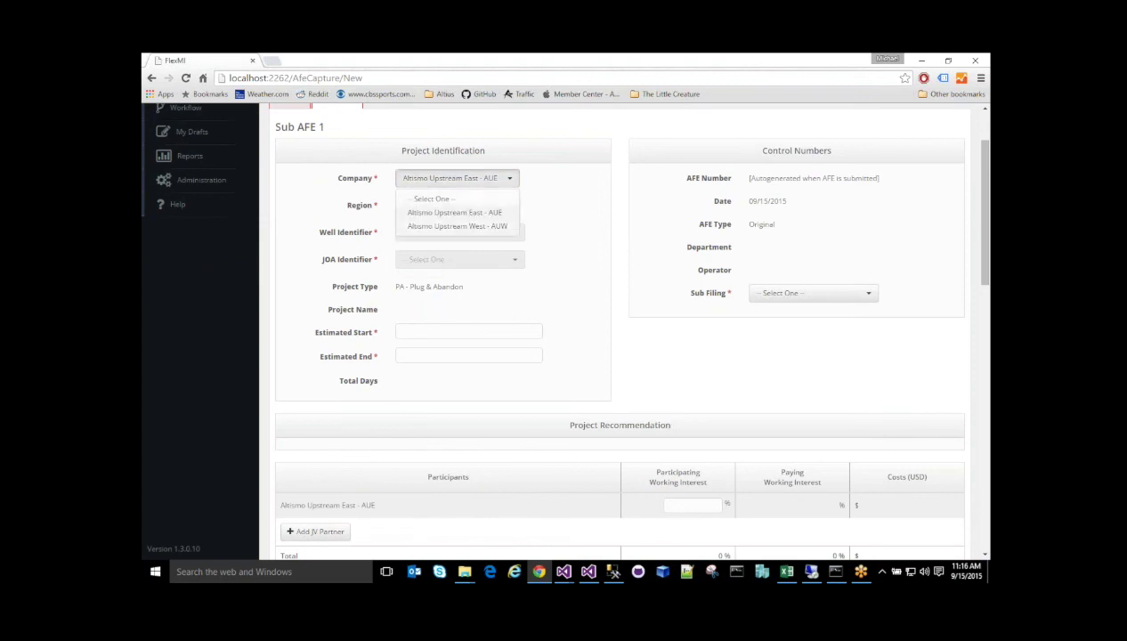
{"action": "left_click", "coordinate": [442, 226]}
{"action": "left_click", "coordinate": [434, 208]}
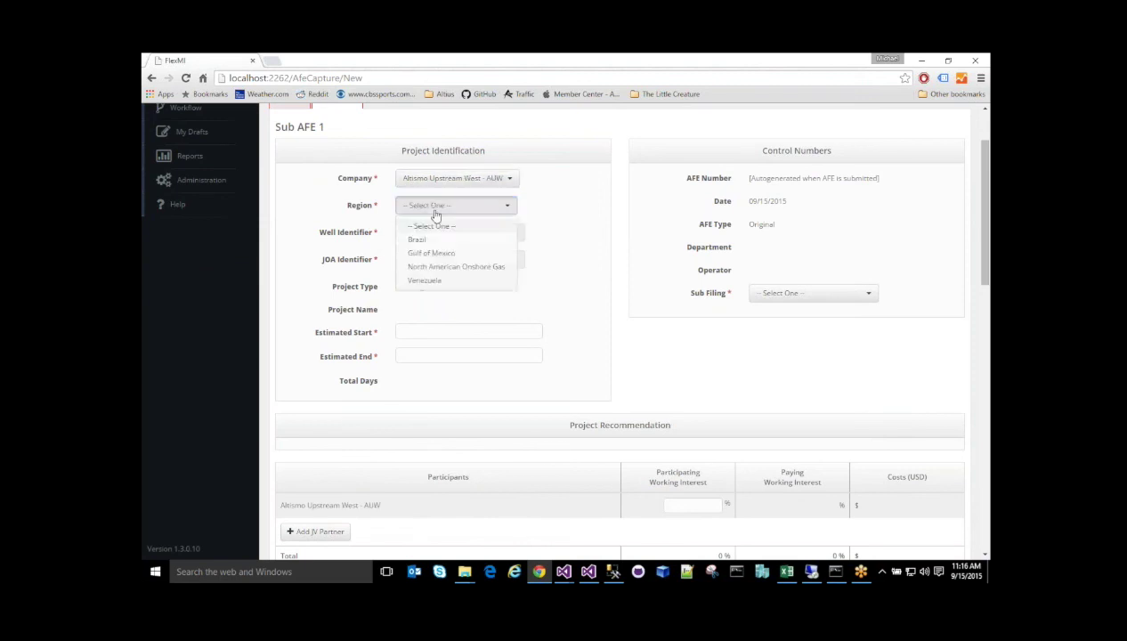
Step: Set the company back to Altismo Upstream East - AUE and choose Egypt as the region
{"action": "left_click", "coordinate": [443, 182]}
{"action": "left_click", "coordinate": [442, 213]}
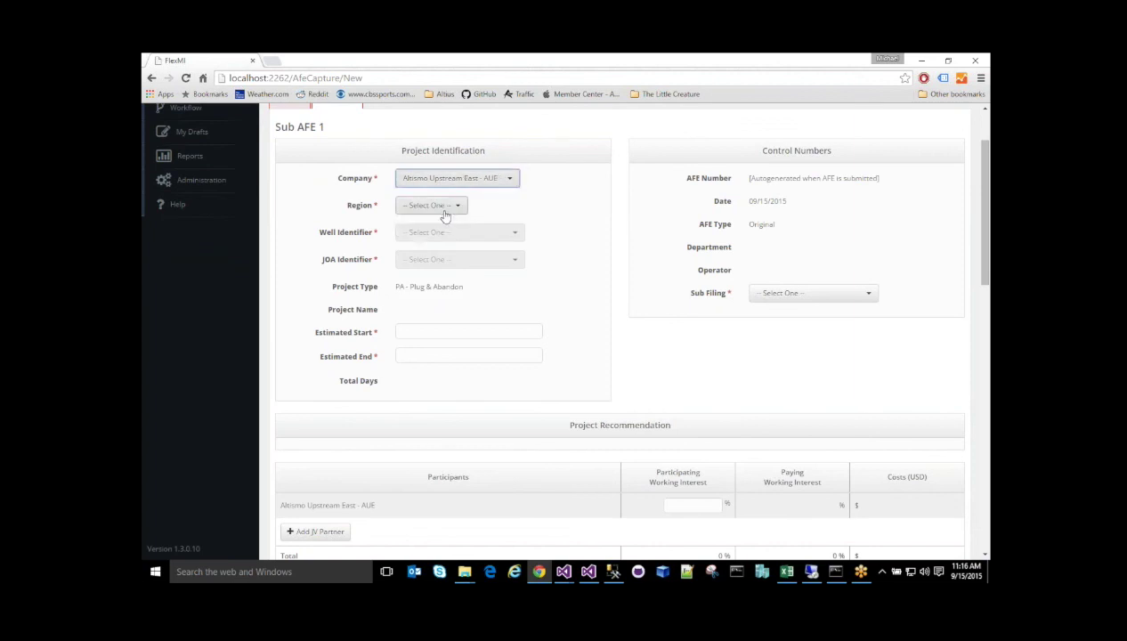
{"action": "left_click", "coordinate": [445, 210]}
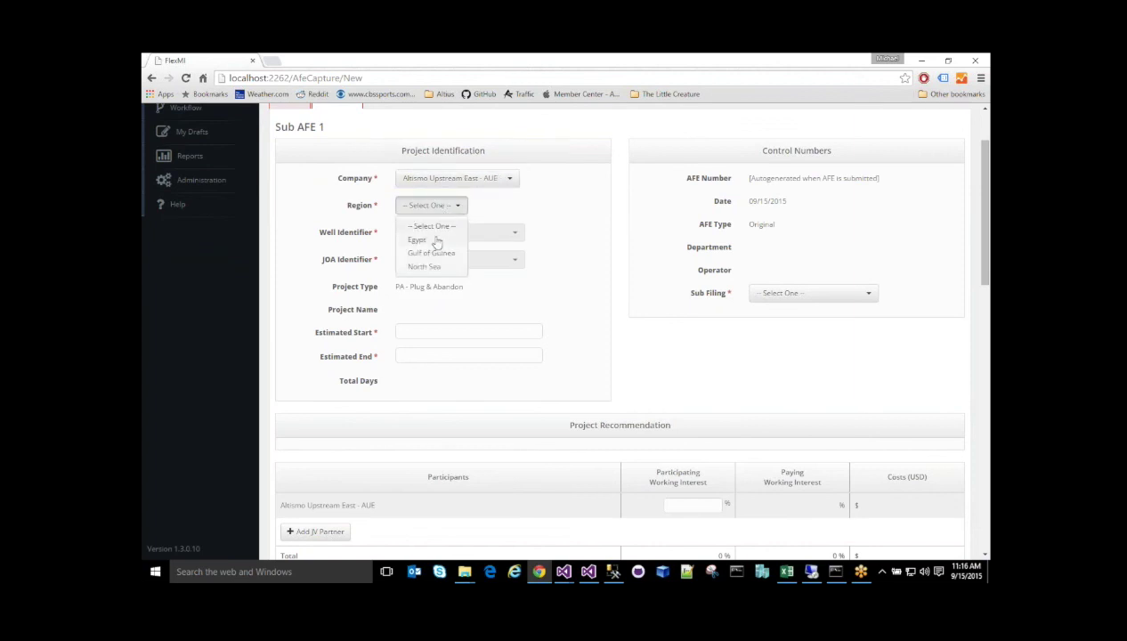
{"action": "left_click", "coordinate": [437, 239]}
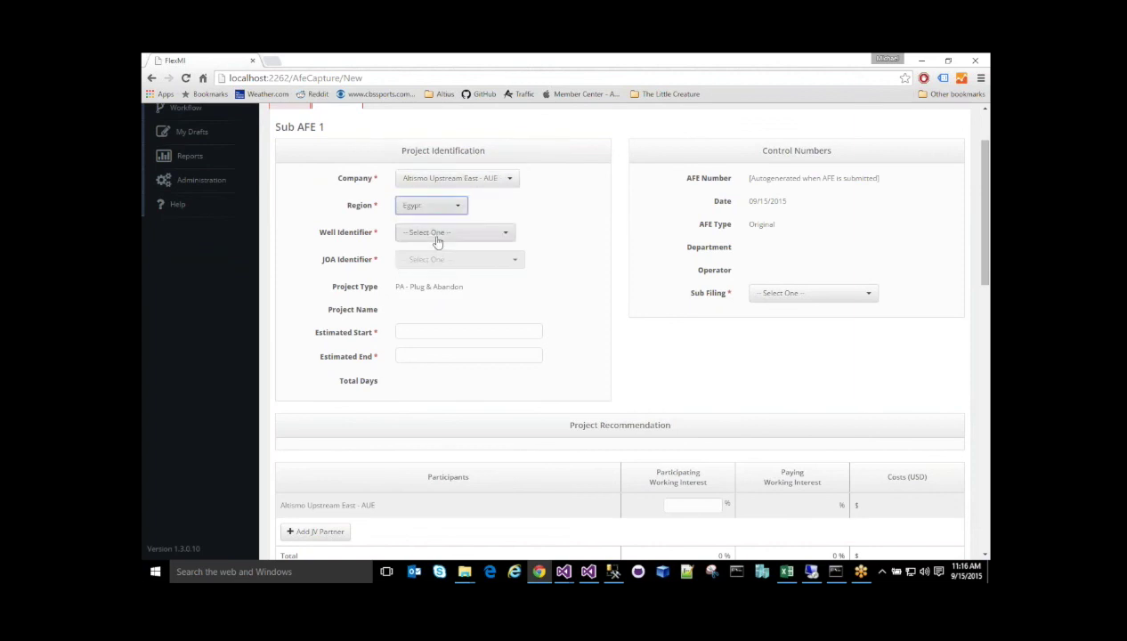
{"action": "left_click", "coordinate": [410, 503]}
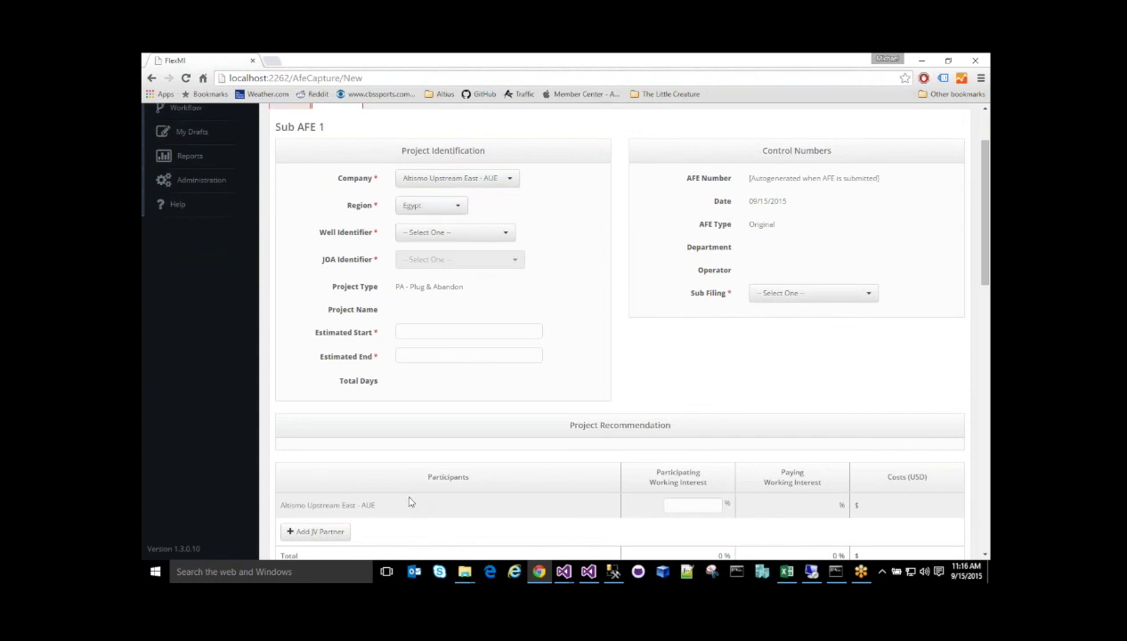
{"action": "left_click_drag", "start_coordinate": [397, 504], "coordinate": [281, 509]}
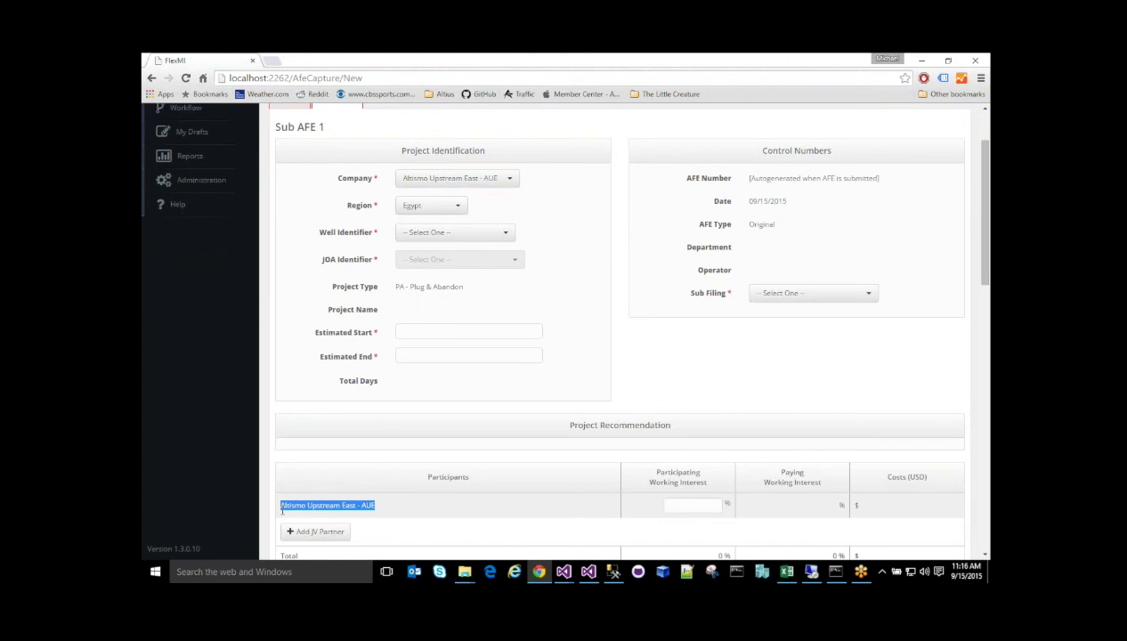
{"action": "left_click", "coordinate": [545, 286]}
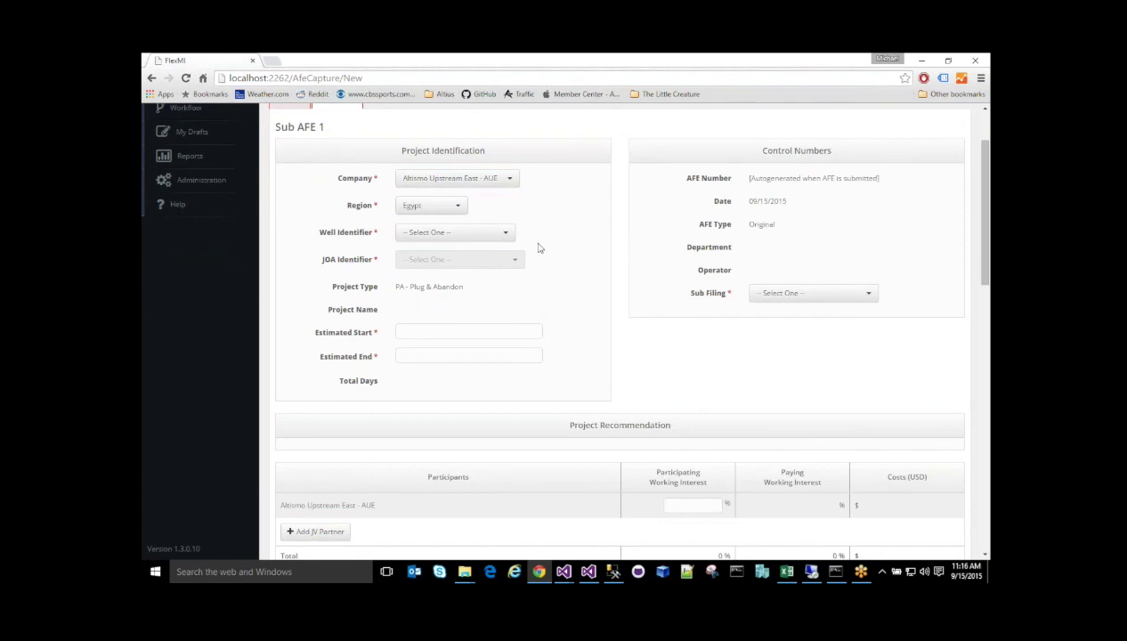
Step: Set the well identifier to Egypt 4-9 #1 - EG-23299934 and the JOA identifier to 579 - Merrion 30
{"action": "left_click", "coordinate": [494, 234]}
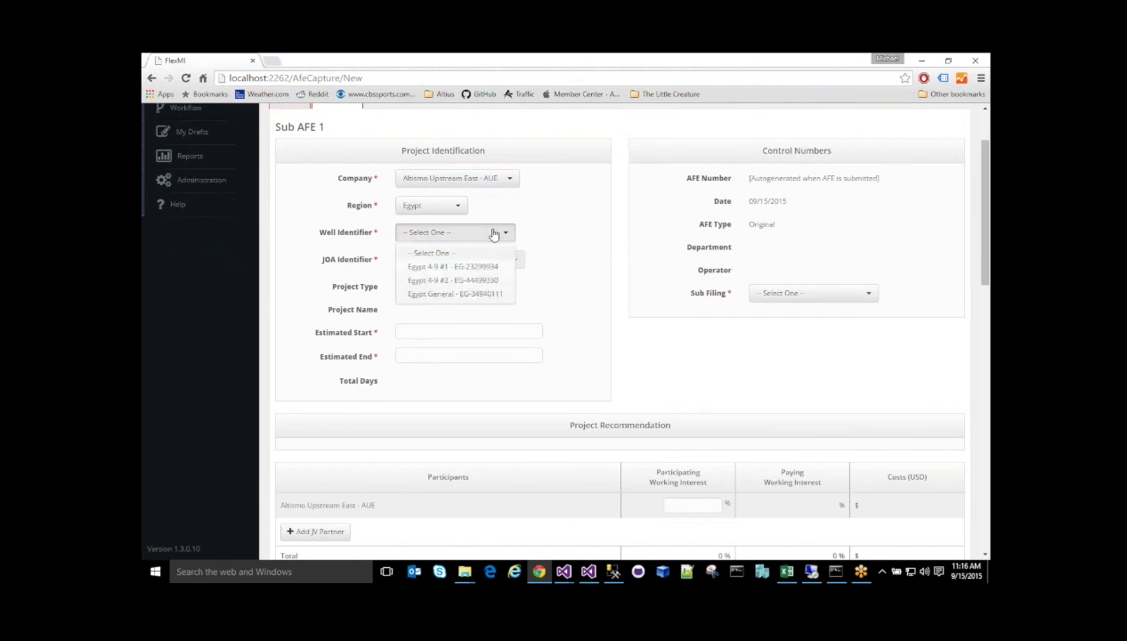
{"action": "left_click", "coordinate": [450, 267]}
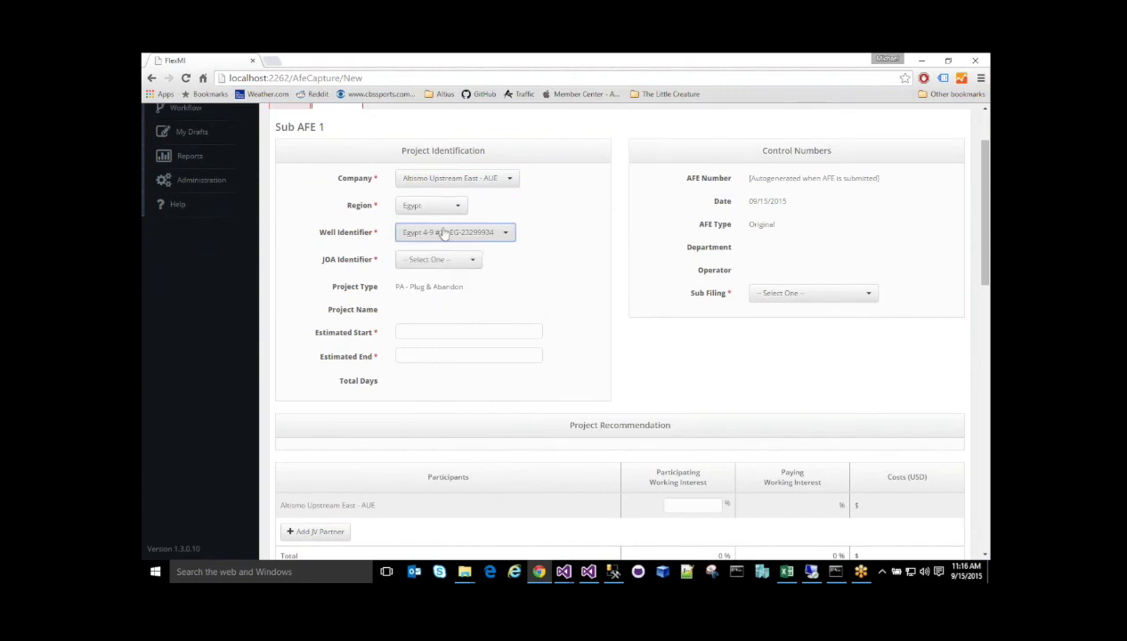
{"action": "left_click", "coordinate": [464, 261]}
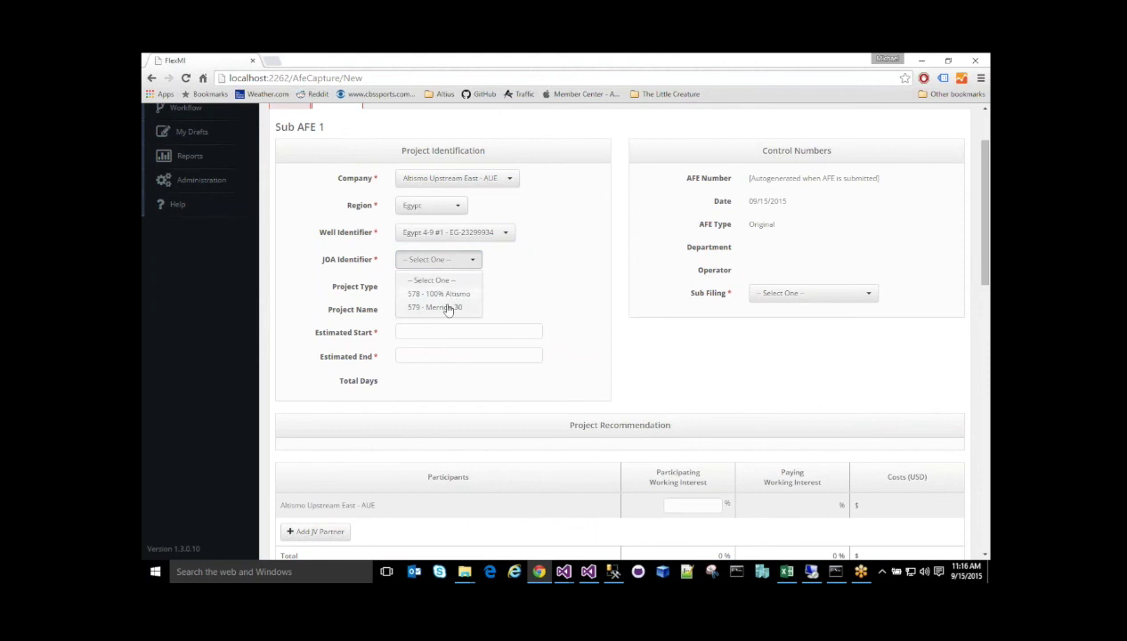
{"action": "left_click", "coordinate": [466, 305]}
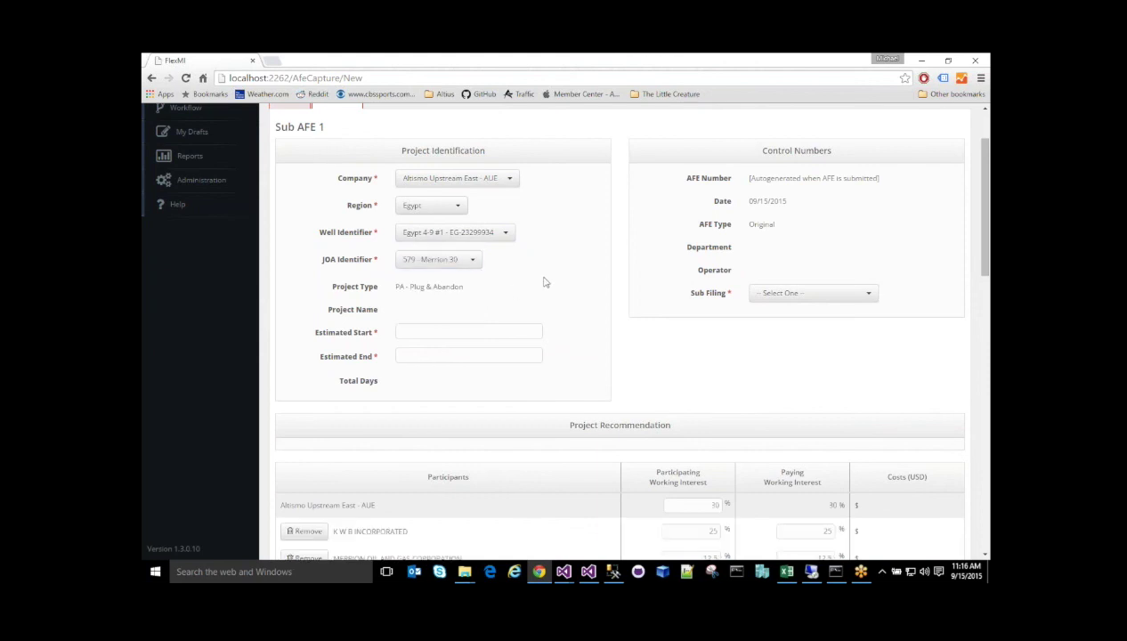
Step: Set the estimated start of Sub AFE 1 to 09/07/2015 and its sub filing to Drilling
{"action": "scroll", "coordinate": [546, 281], "scroll_direction": "up", "scroll_amount": 1}
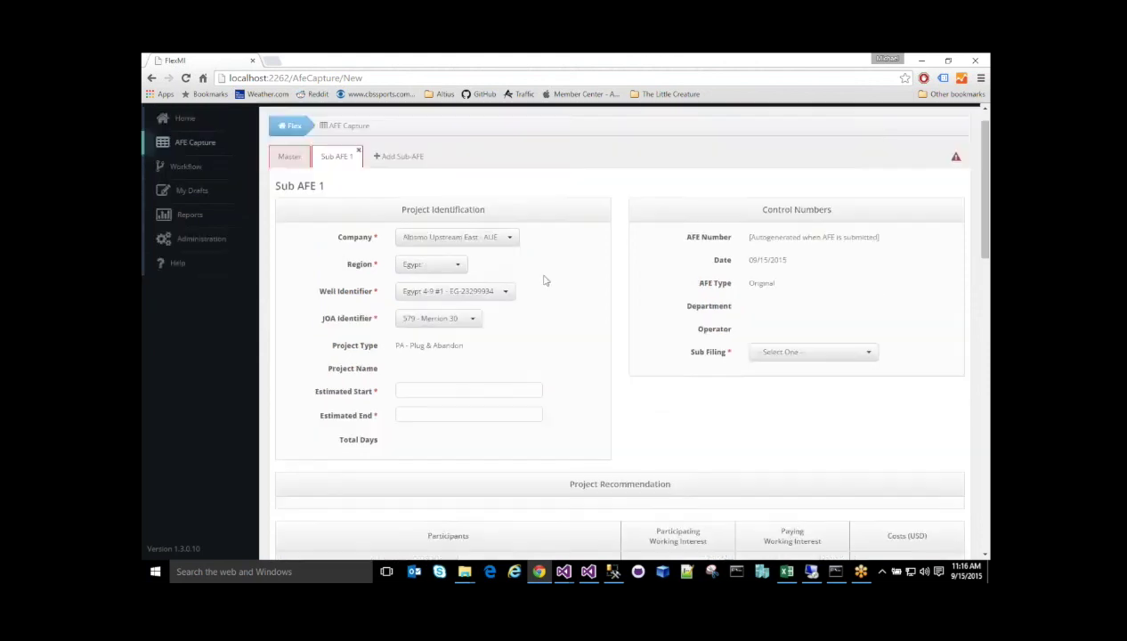
{"action": "scroll", "coordinate": [545, 282], "scroll_direction": "down", "scroll_amount": 3}
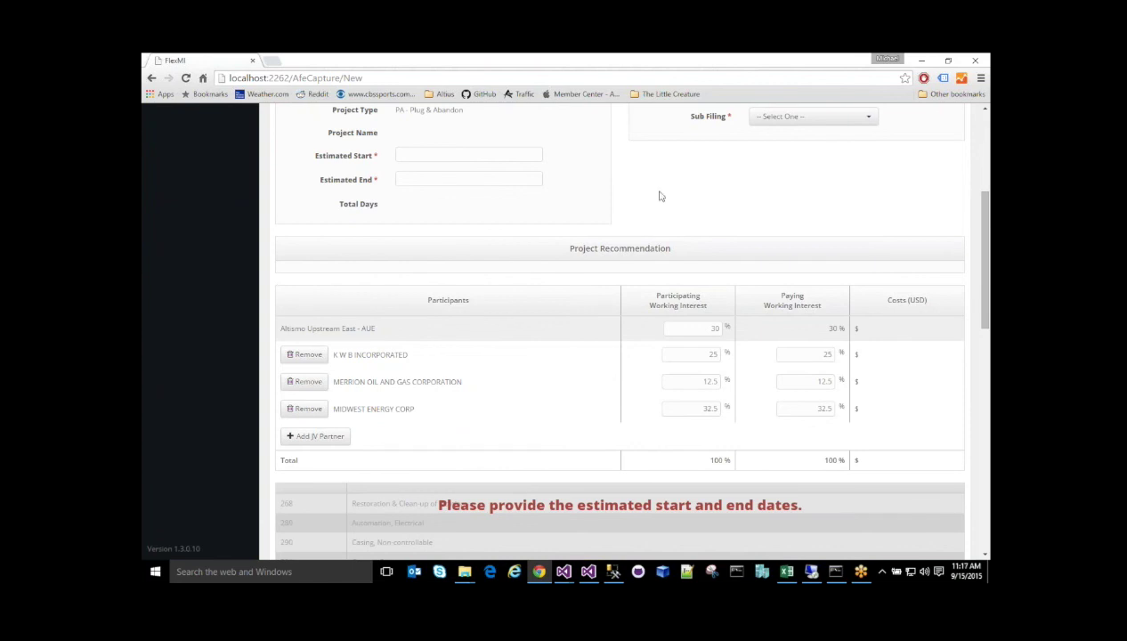
{"action": "scroll", "coordinate": [599, 205], "scroll_direction": "up", "scroll_amount": 1}
{"action": "scroll", "coordinate": [594, 216], "scroll_direction": "up", "scroll_amount": 1}
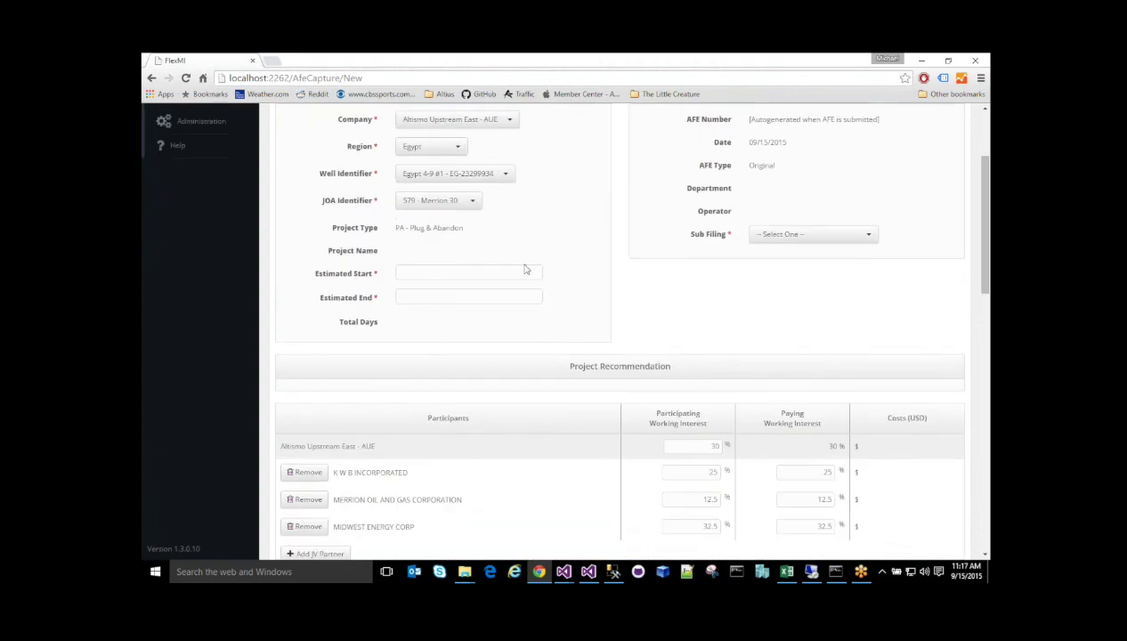
{"action": "left_click", "coordinate": [419, 276]}
{"action": "left_click", "coordinate": [427, 335]}
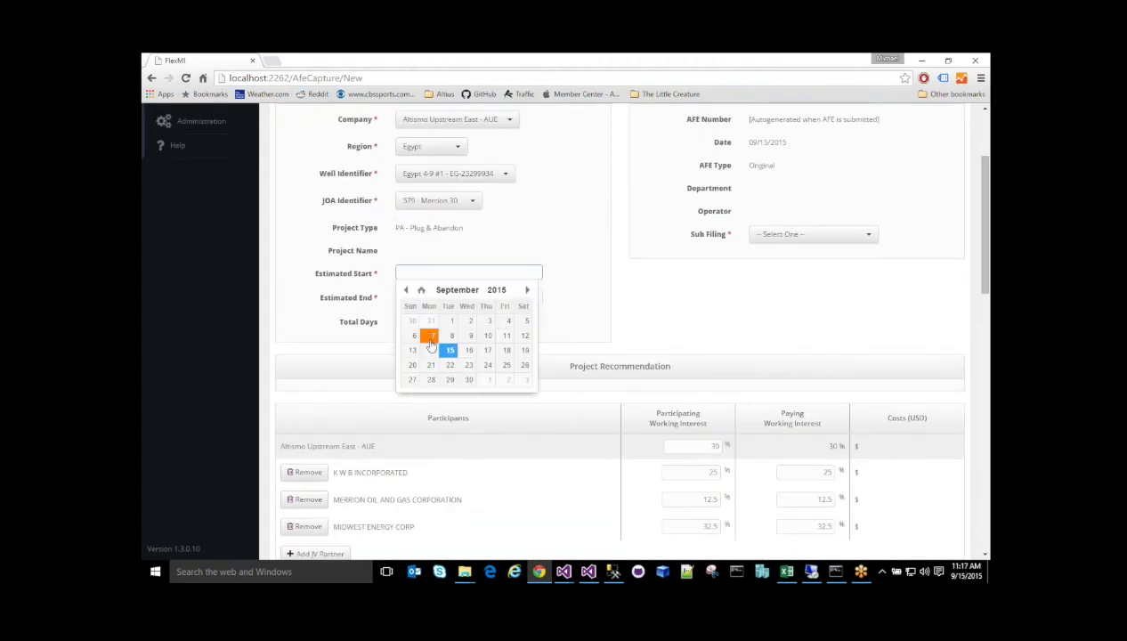
{"action": "left_click", "coordinate": [789, 236]}
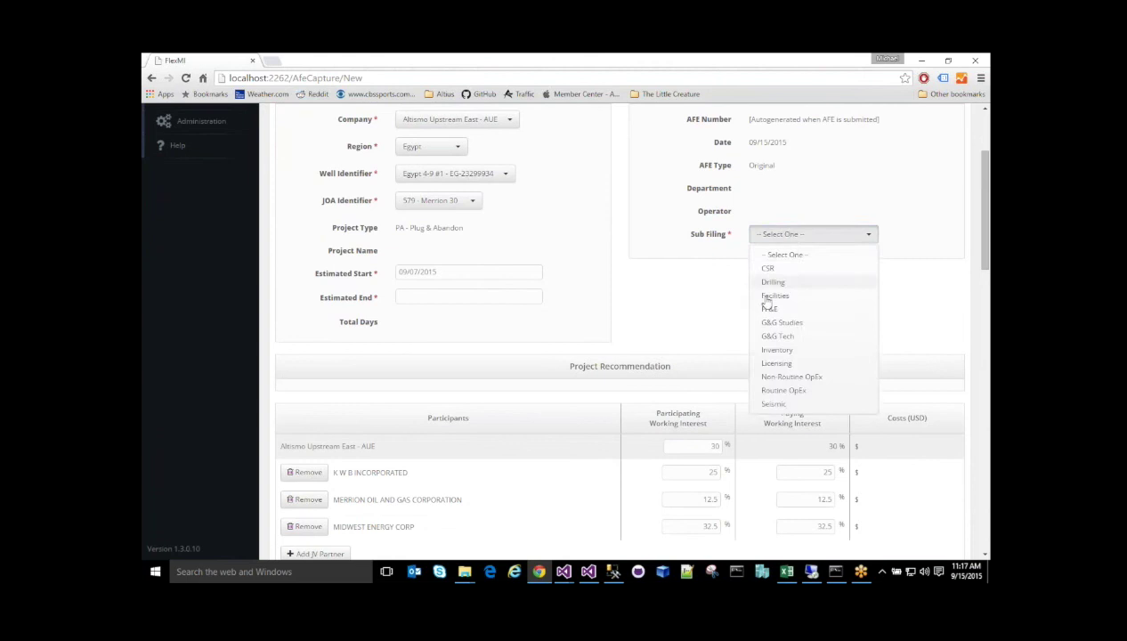
{"action": "left_click", "coordinate": [767, 283]}
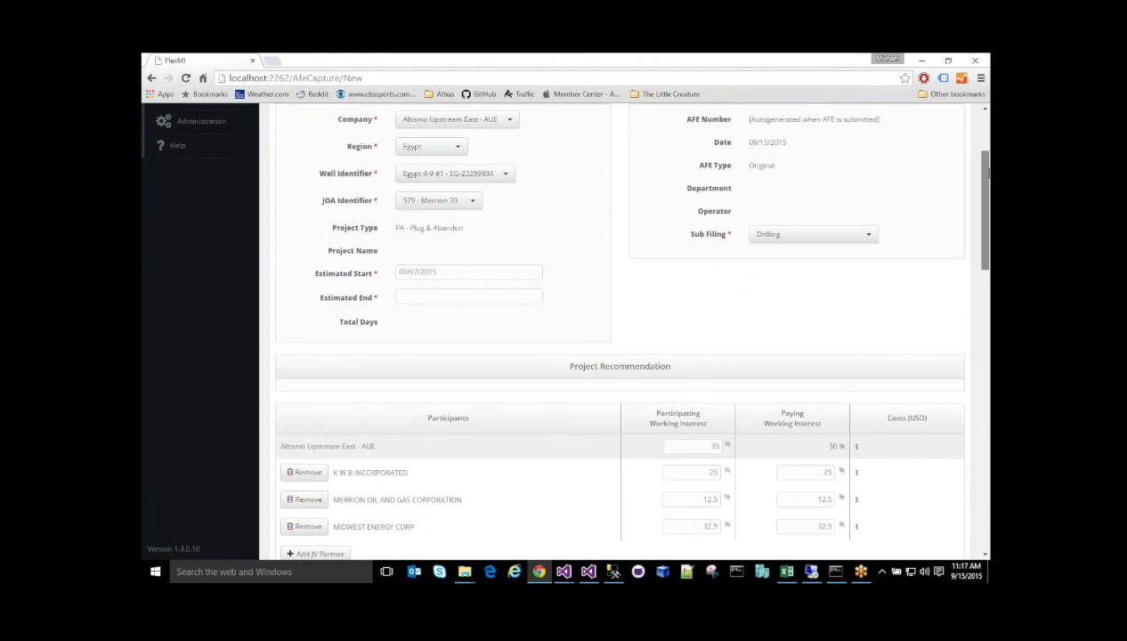
Step: Review the cost lines of Sub AFE 1, and examine the Current Year Budget Status on the Master AFE
{"action": "left_click_drag", "start_coordinate": [987, 175], "coordinate": [982, 265]}
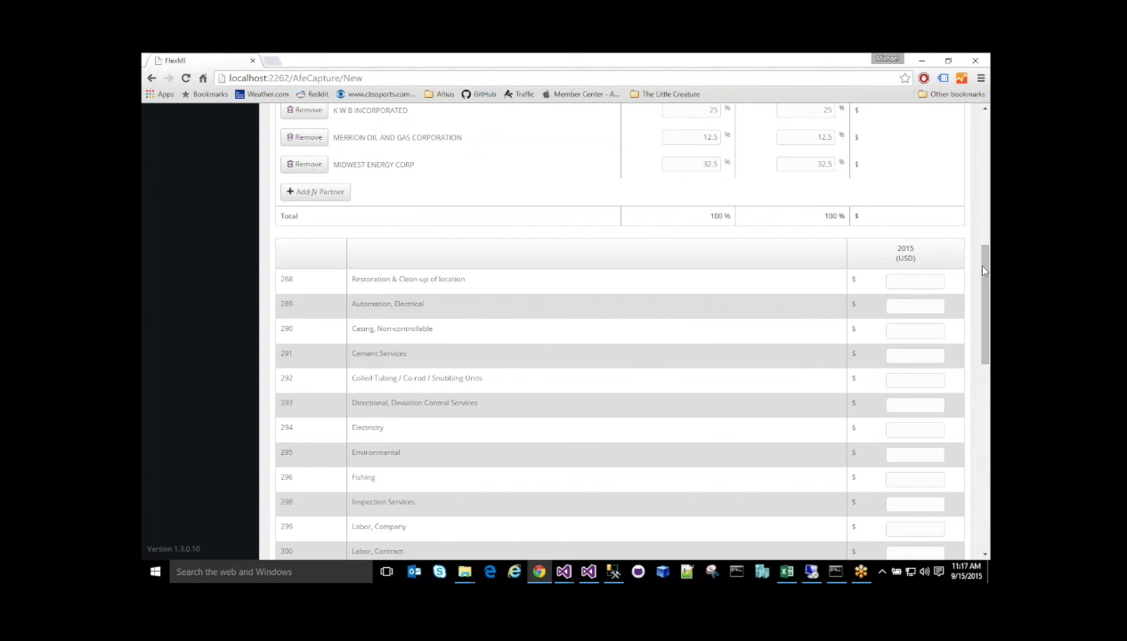
{"action": "left_click_drag", "start_coordinate": [986, 260], "coordinate": [986, 123]}
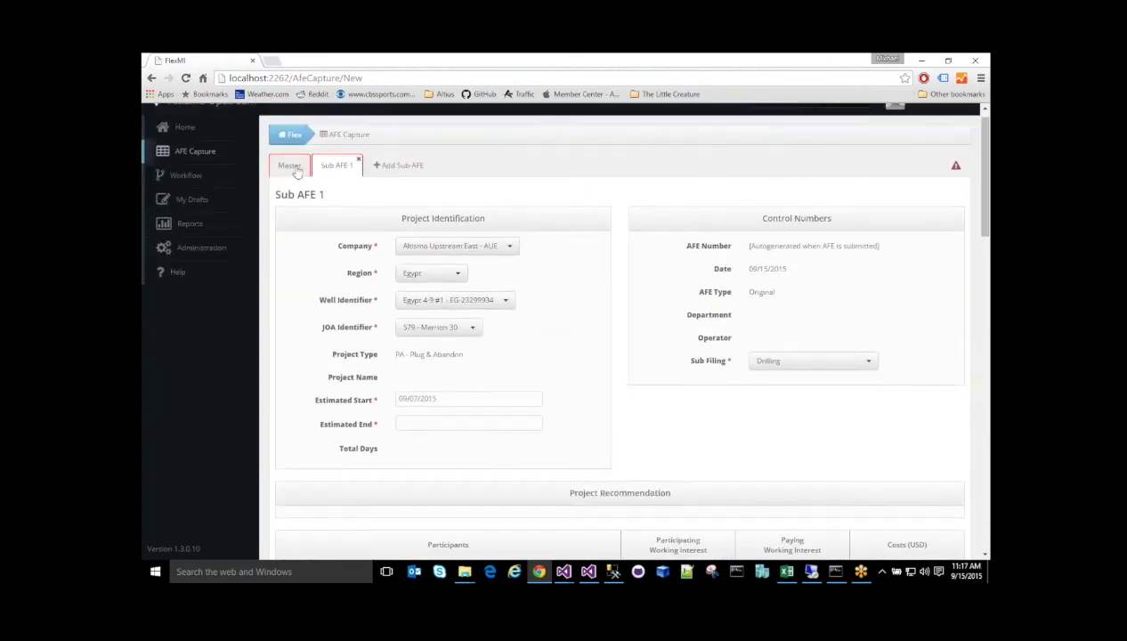
{"action": "left_click", "coordinate": [289, 165]}
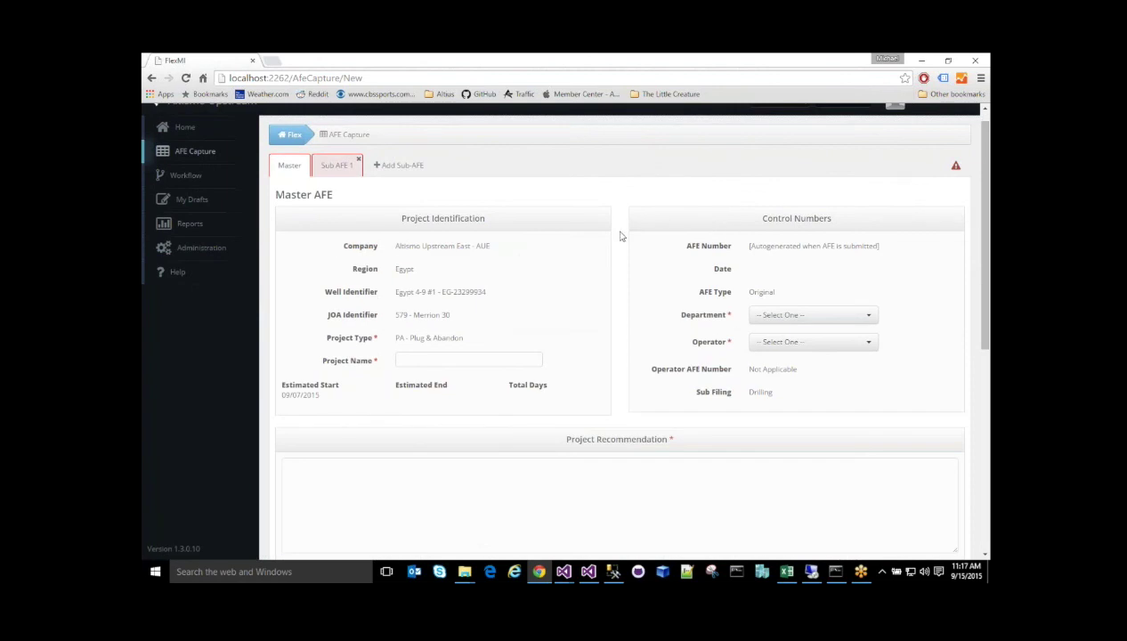
{"action": "scroll", "coordinate": [578, 292], "scroll_direction": "down", "scroll_amount": 1}
{"action": "scroll", "coordinate": [578, 292], "scroll_direction": "down", "scroll_amount": 3}
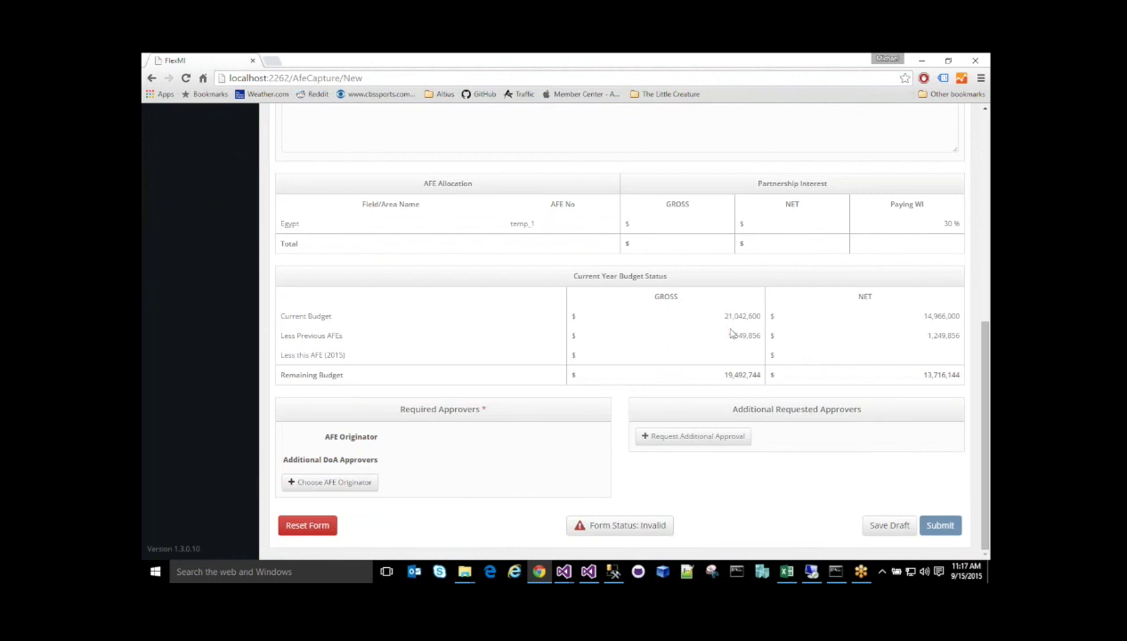
{"action": "left_click_drag", "start_coordinate": [726, 330], "coordinate": [751, 334]}
{"action": "left_click", "coordinate": [744, 336]}
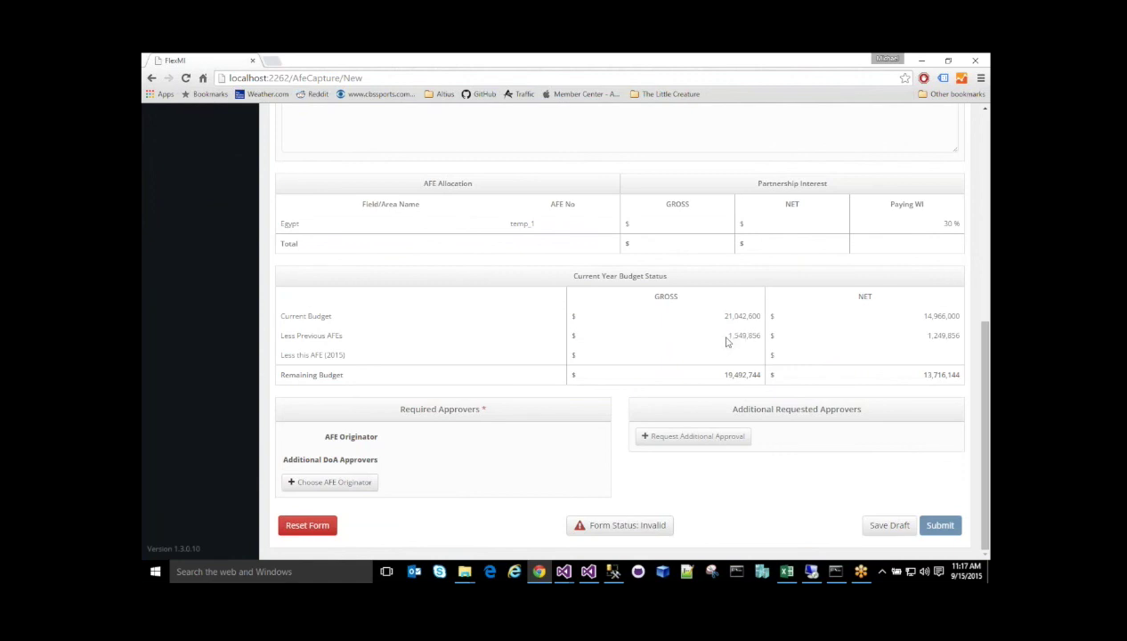
Step: Find the AFE originator by user ID and save the matching person as a required approver on the Master AFE
{"action": "left_click", "coordinate": [326, 483]}
{"action": "left_click", "coordinate": [538, 250]}
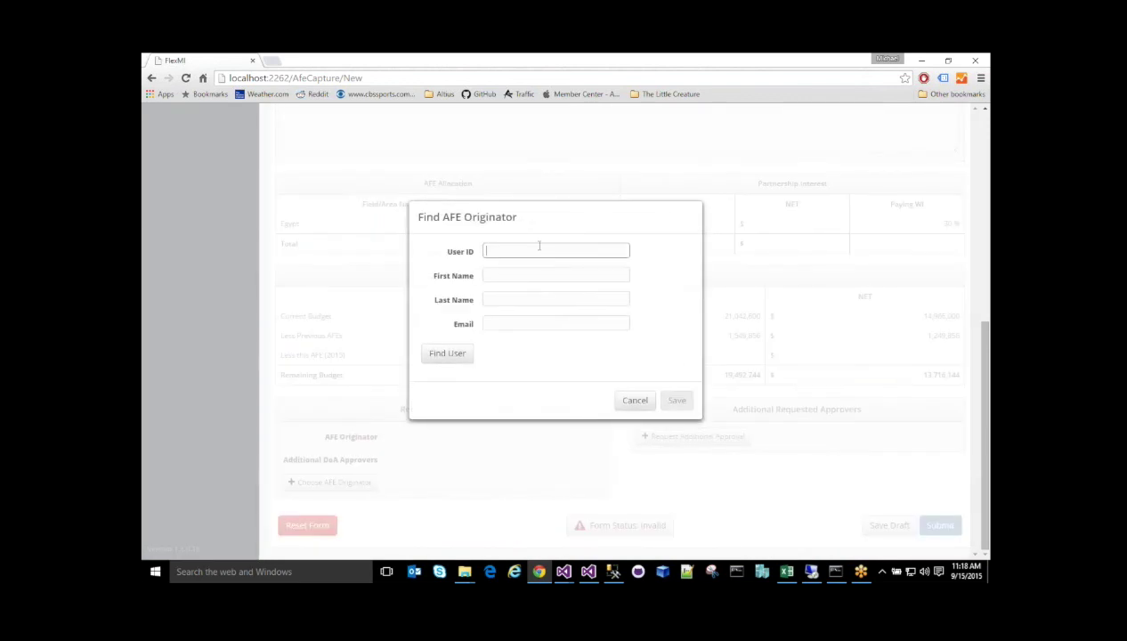
{"action": "type", "text": "mxw"}
{"action": "left_click", "coordinate": [464, 364]}
{"action": "left_click", "coordinate": [456, 384]}
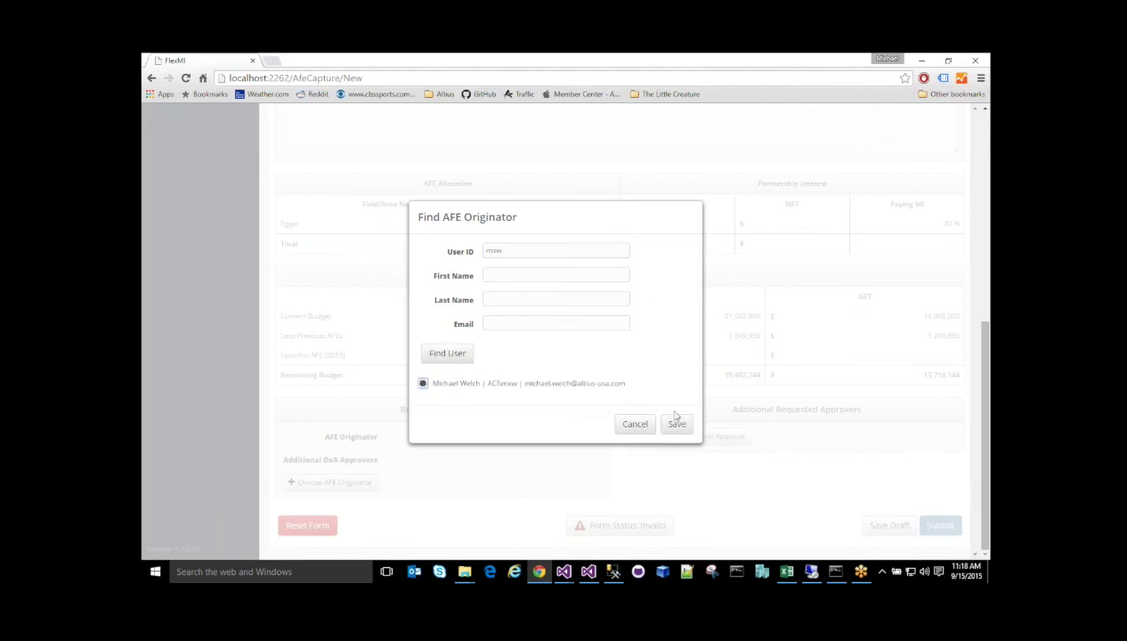
{"action": "left_click", "coordinate": [677, 424]}
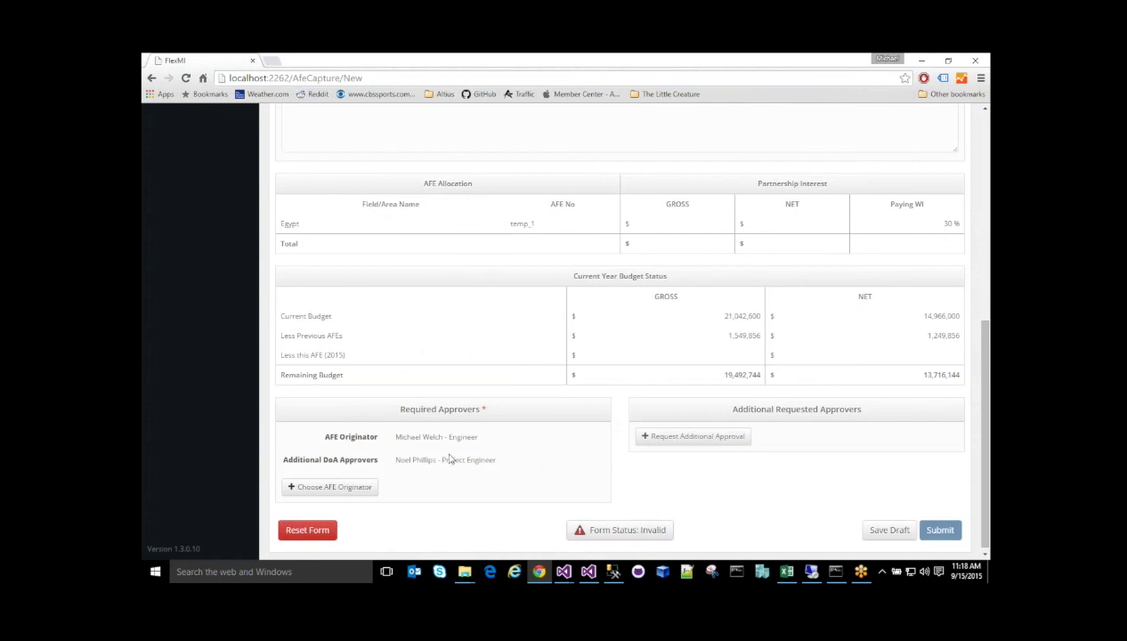
{"action": "left_click_drag", "start_coordinate": [450, 459], "coordinate": [521, 440]}
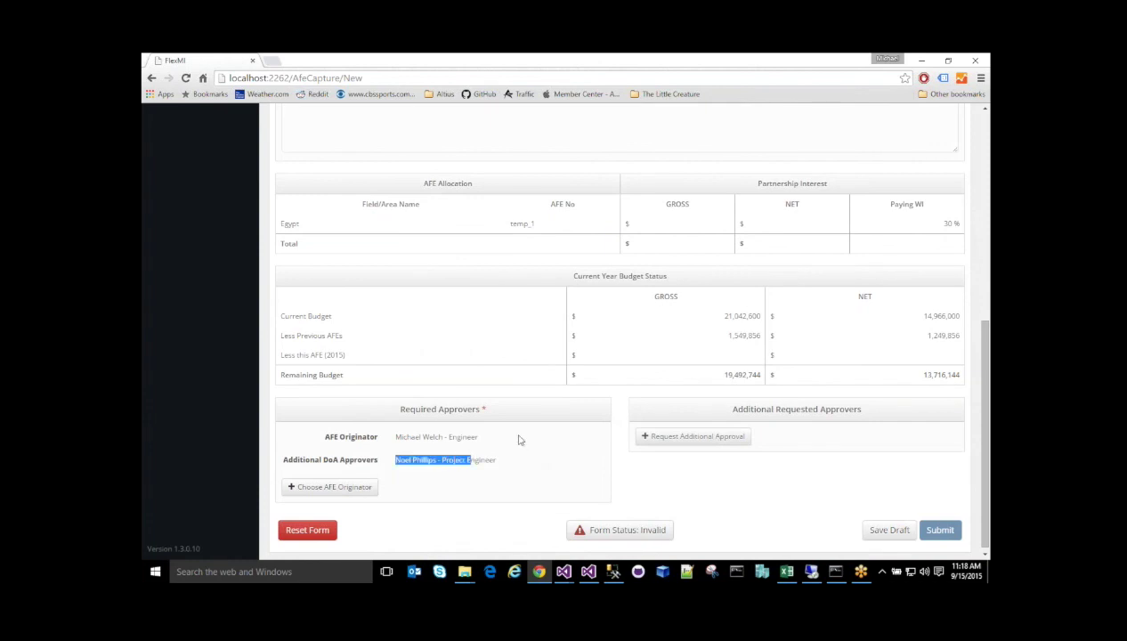
{"action": "left_click", "coordinate": [516, 439]}
Step: Enter 10,000,000 USD as the 2015 cost for Restoration & Clean-up of location (268) in Sub AFE 1
{"action": "scroll", "coordinate": [512, 430], "scroll_direction": "up", "scroll_amount": 6}
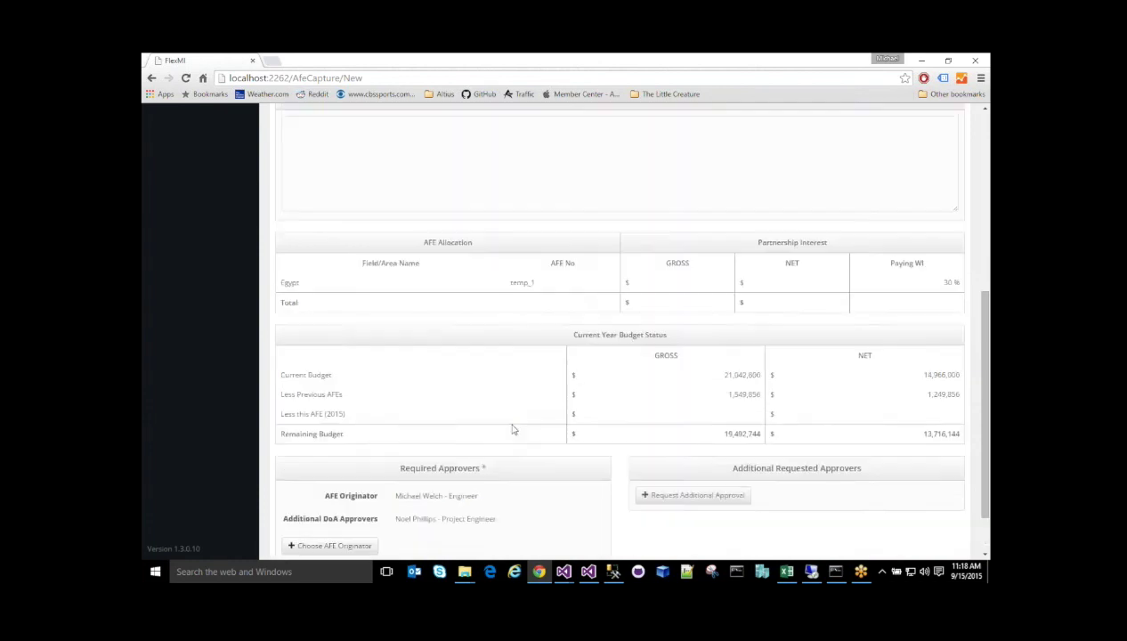
{"action": "left_click", "coordinate": [334, 177]}
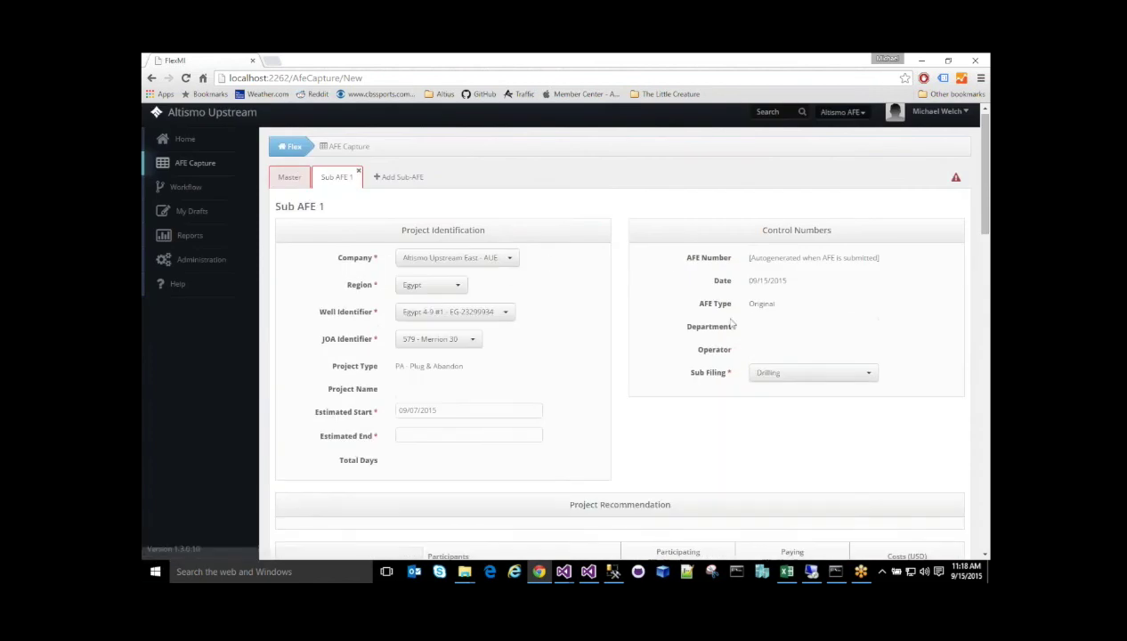
{"action": "scroll", "coordinate": [761, 332], "scroll_direction": "down", "scroll_amount": 3}
{"action": "scroll", "coordinate": [761, 333], "scroll_direction": "down", "scroll_amount": 2}
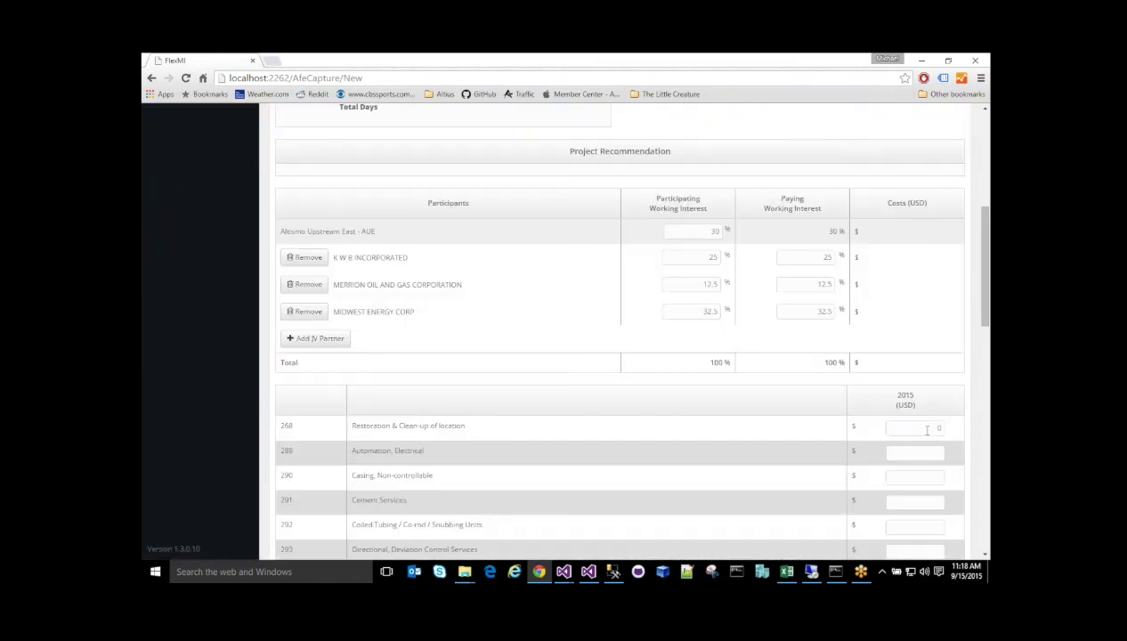
{"action": "left_click", "coordinate": [928, 429]}
{"action": "type", "text": "10,000,000"}
{"action": "key", "text": "Tab"}
Step: Return to the Master AFE and check its allocation, budget status and required approvers
{"action": "scroll", "coordinate": [422, 373], "scroll_direction": "up", "scroll_amount": 10}
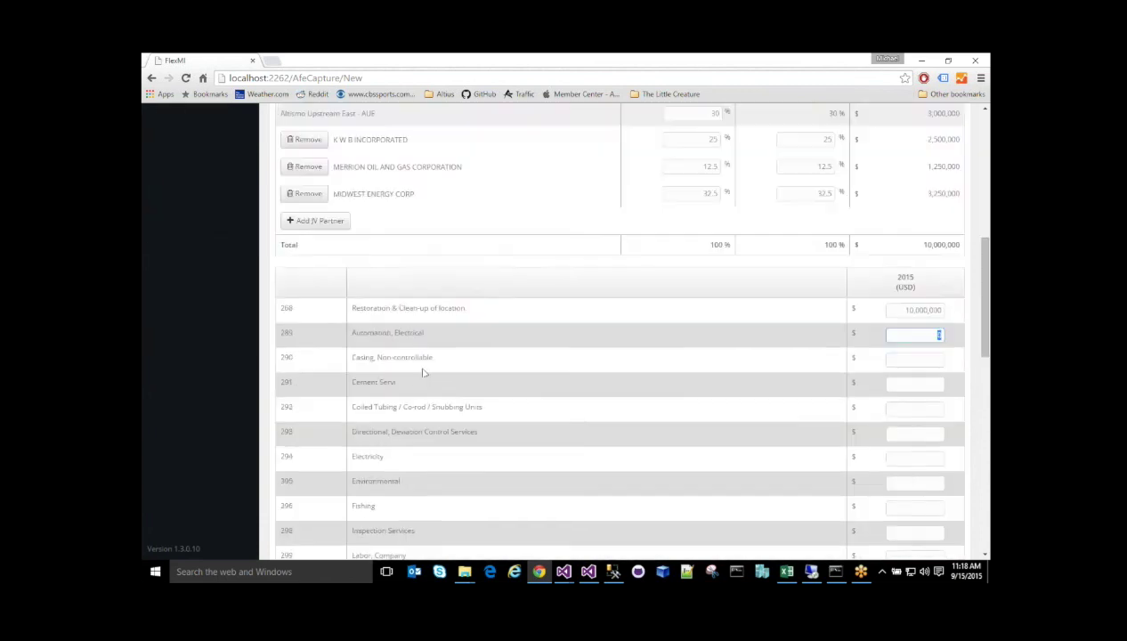
{"action": "left_click", "coordinate": [290, 182]}
{"action": "scroll", "coordinate": [410, 434], "scroll_direction": "down", "scroll_amount": 10}
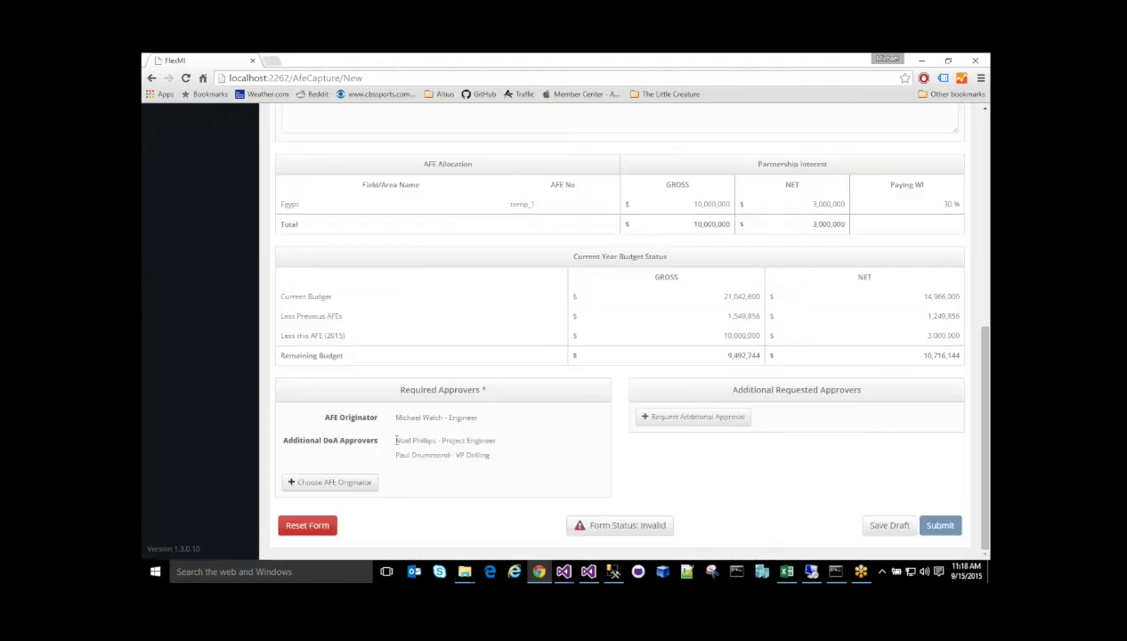
Step: Check the additional DoA approvers on the Master AFE, and leave the unsaved AFE for the Workflow list
{"action": "left_click_drag", "start_coordinate": [394, 436], "coordinate": [496, 457]}
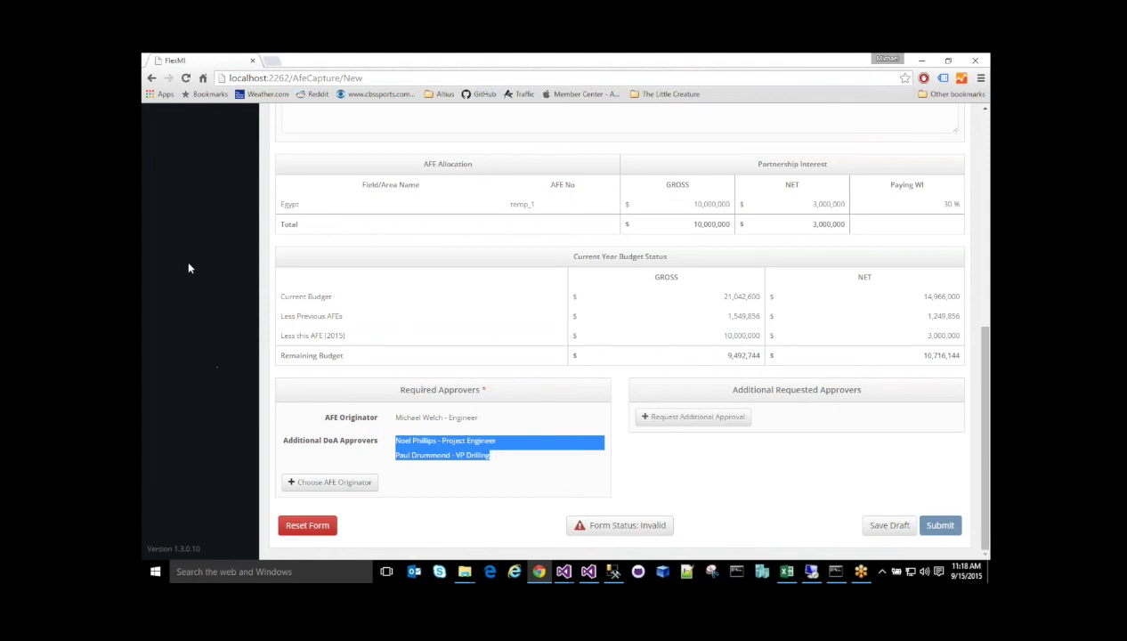
{"action": "scroll", "coordinate": [189, 262], "scroll_direction": "up", "scroll_amount": 10}
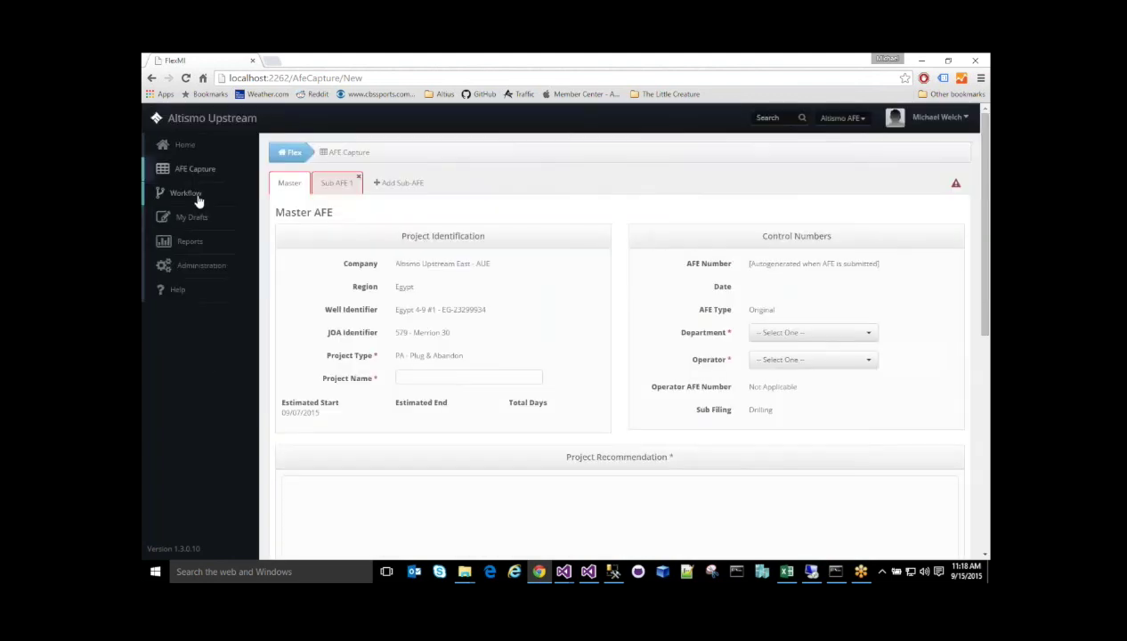
{"action": "left_click", "coordinate": [192, 194]}
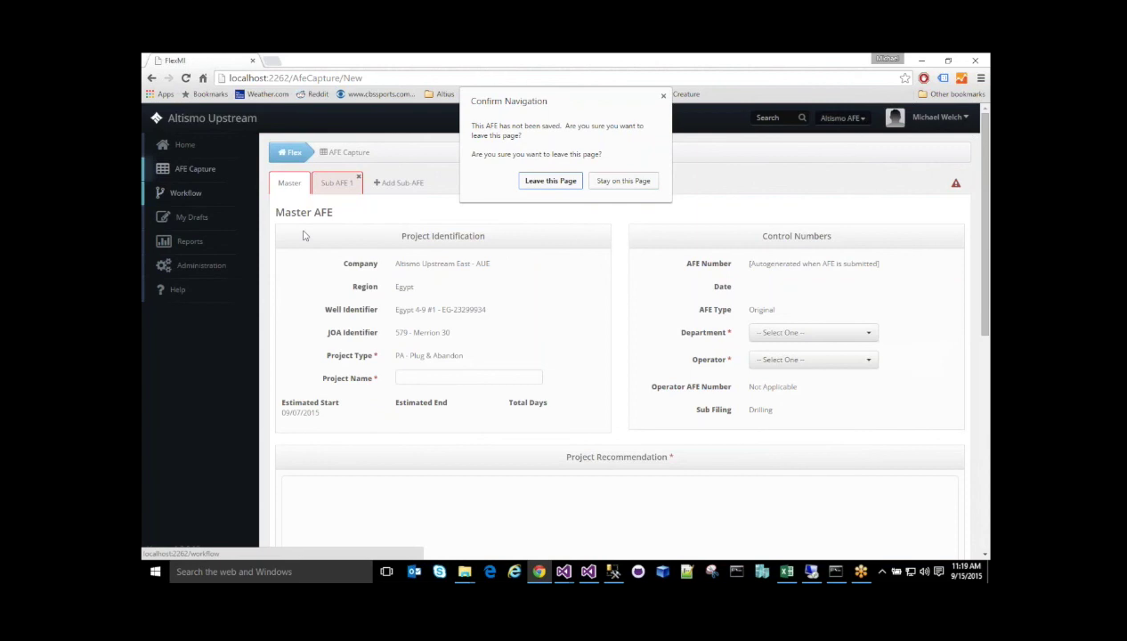
{"action": "left_click", "coordinate": [525, 181]}
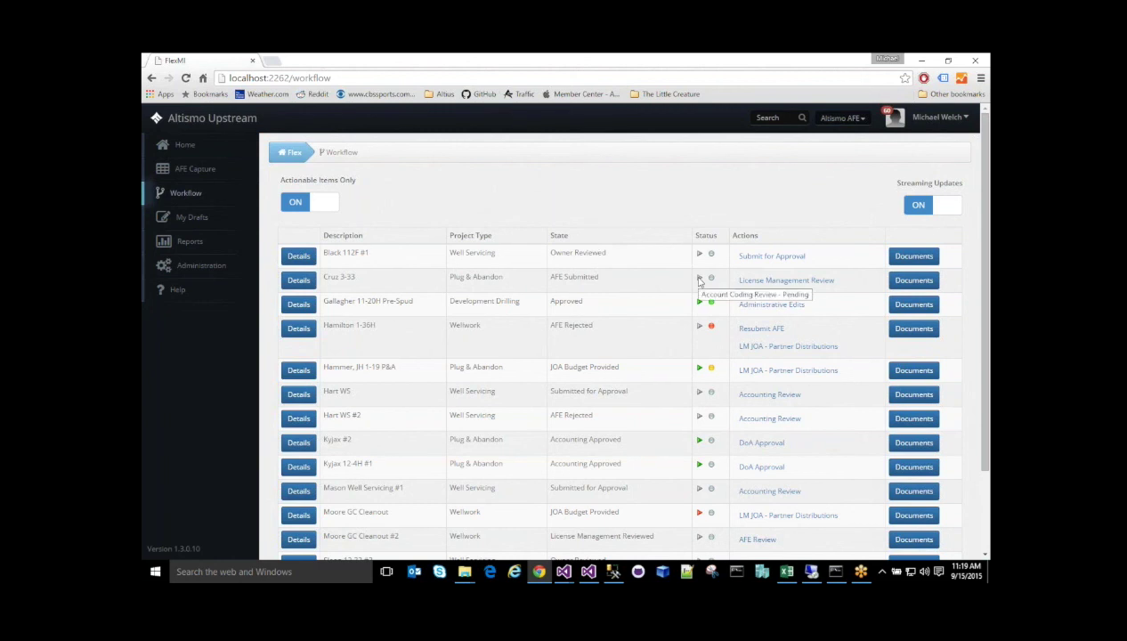
Step: Review the workflow history and the attached documents of the Gallagher 11-20H Pre-Spud AFE
{"action": "left_click", "coordinate": [301, 304]}
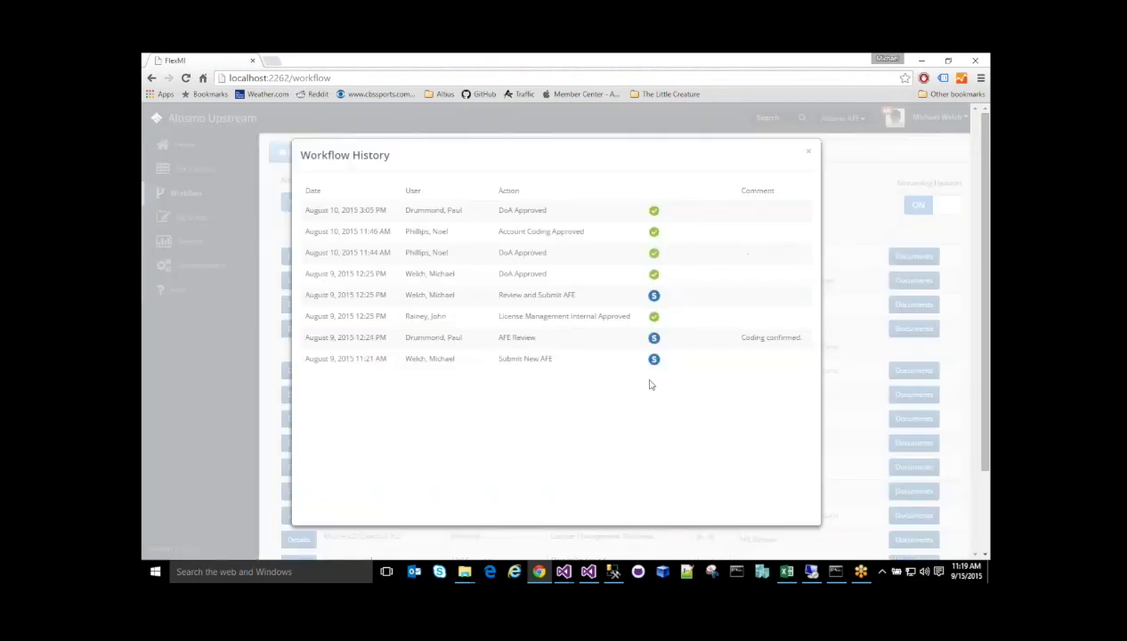
{"action": "left_click", "coordinate": [808, 152]}
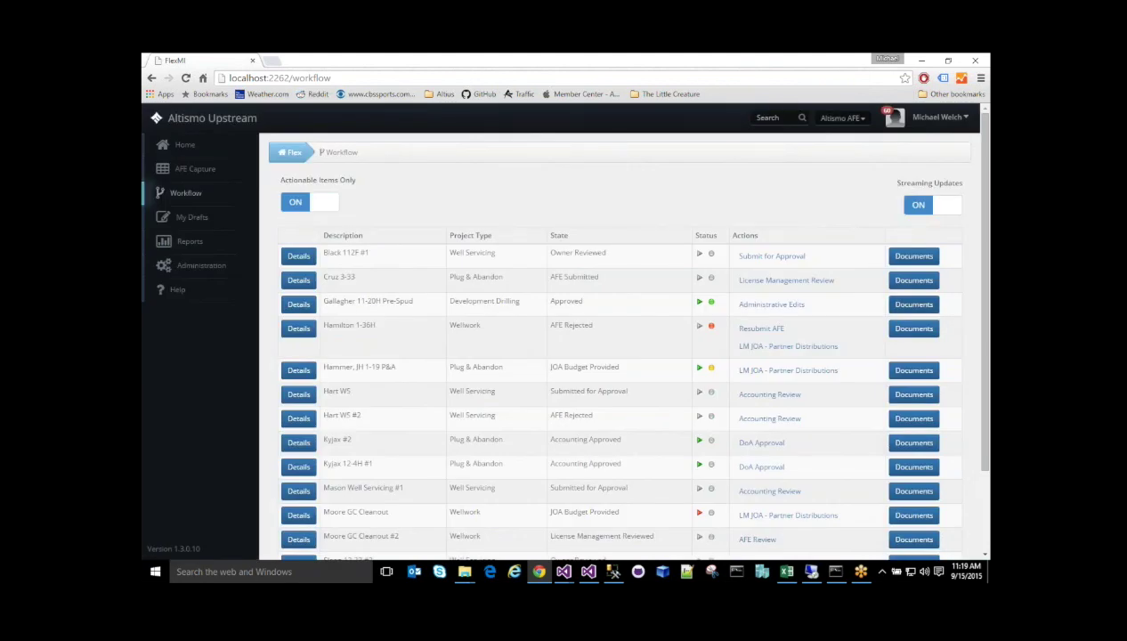
{"action": "left_click", "coordinate": [914, 304]}
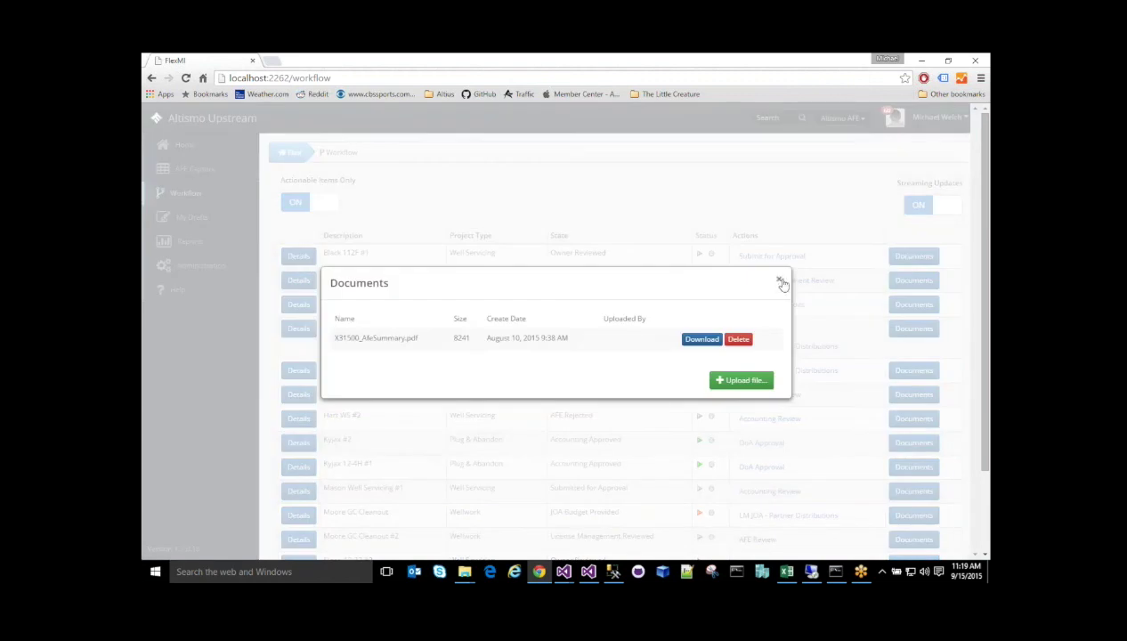
{"action": "left_click", "coordinate": [781, 283]}
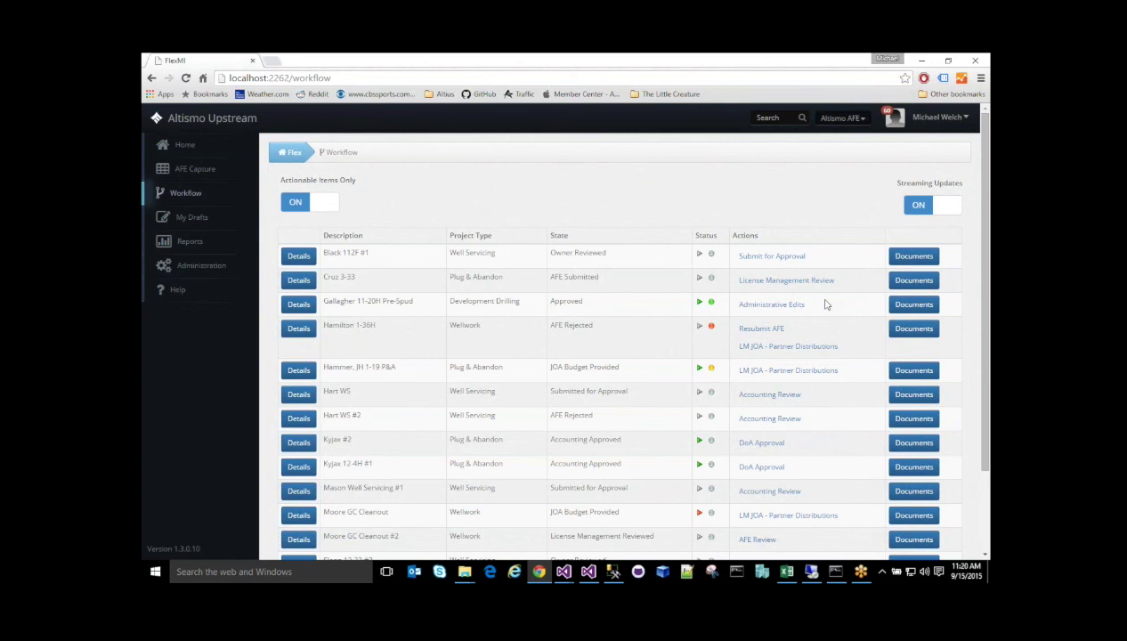
Step: Go to the profile's message inbox and read the newest Accounting Review Available message
{"action": "left_click", "coordinate": [935, 117]}
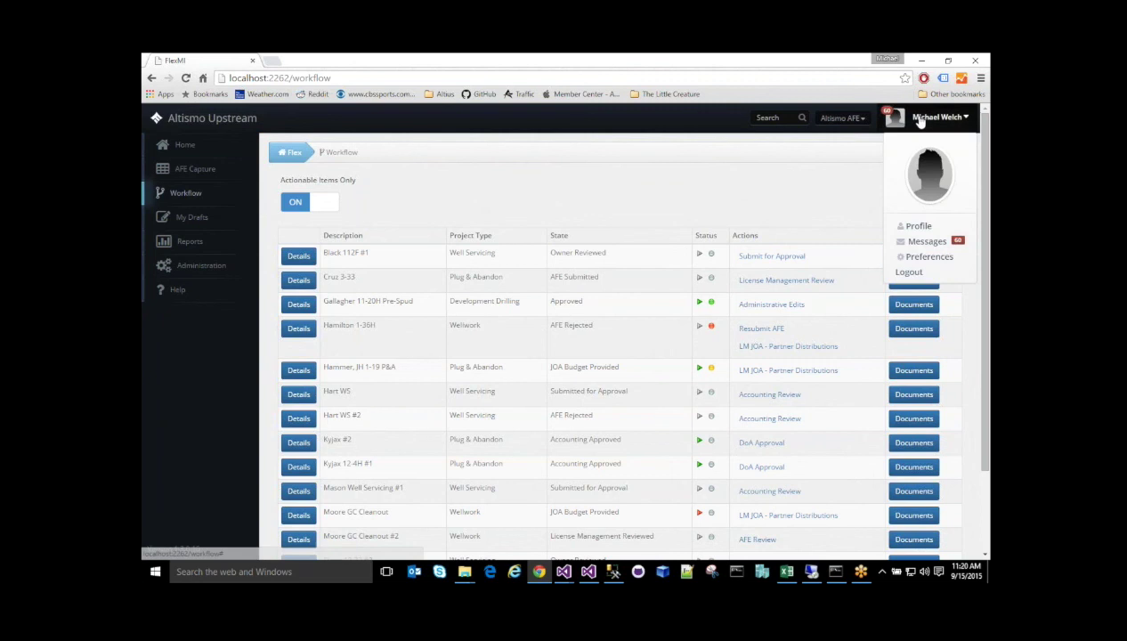
{"action": "left_click", "coordinate": [922, 242]}
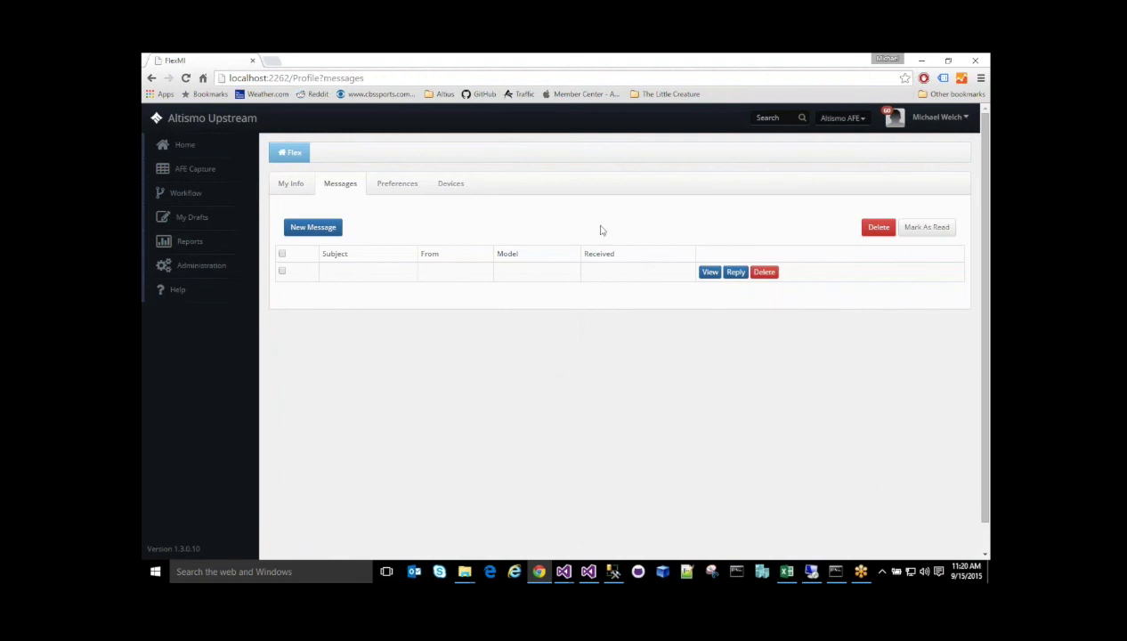
{"action": "left_click", "coordinate": [942, 117]}
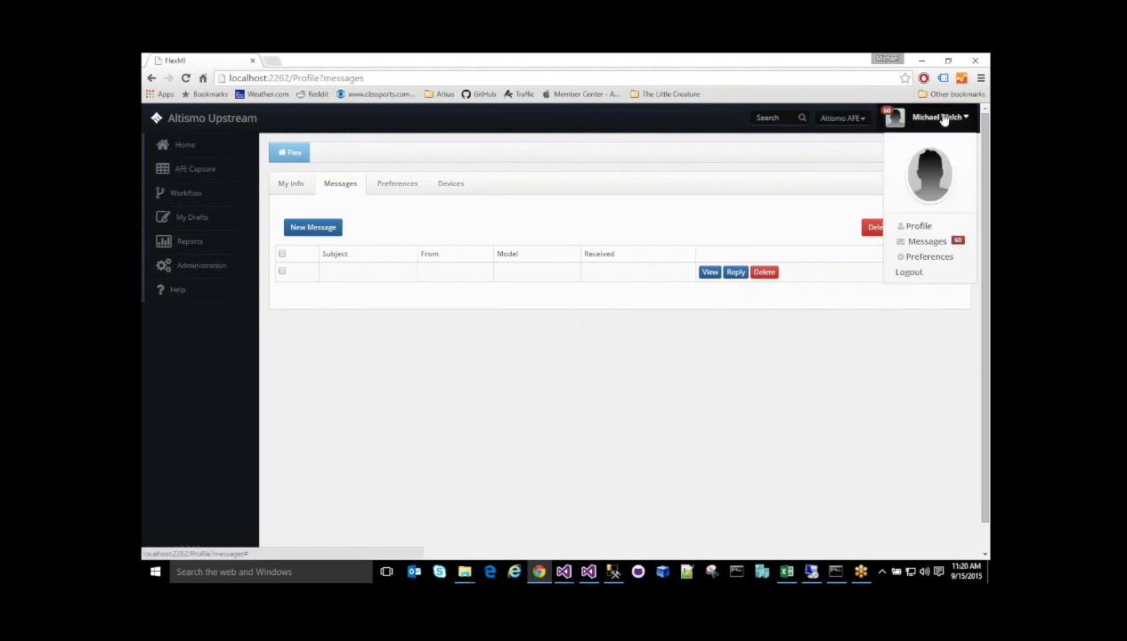
{"action": "left_click", "coordinate": [926, 241]}
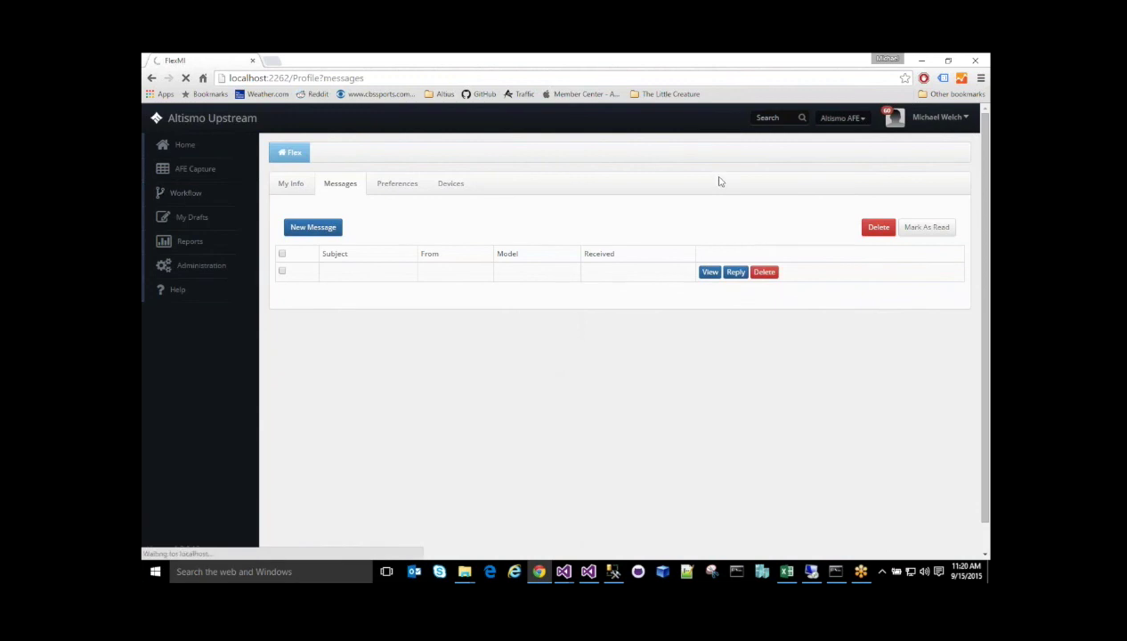
{"action": "left_click", "coordinate": [940, 117]}
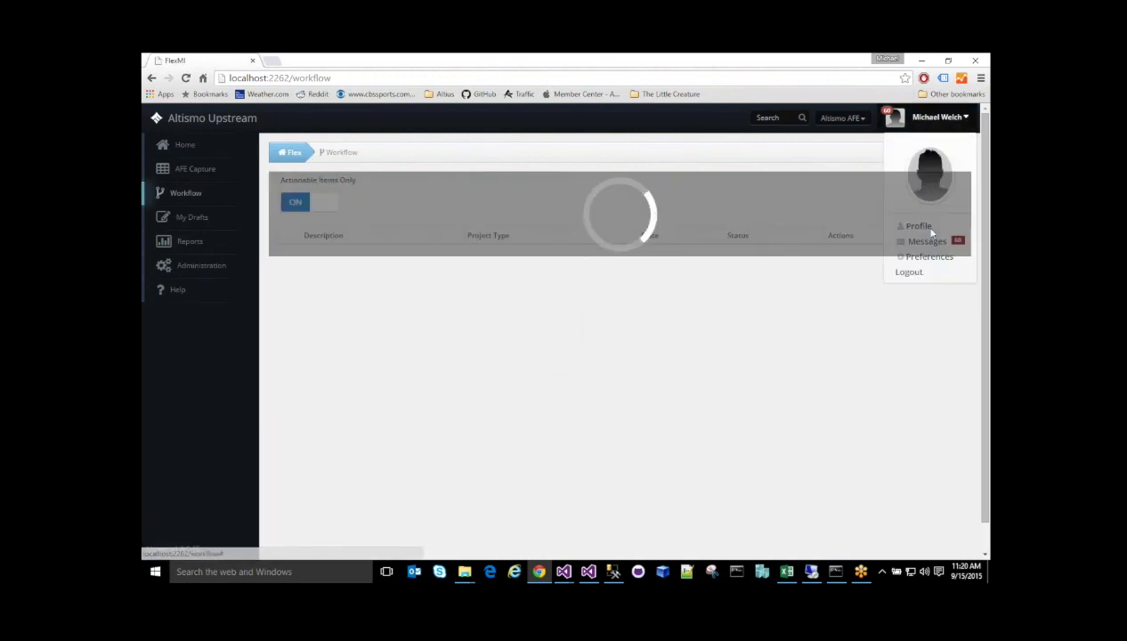
{"action": "left_click", "coordinate": [852, 144]}
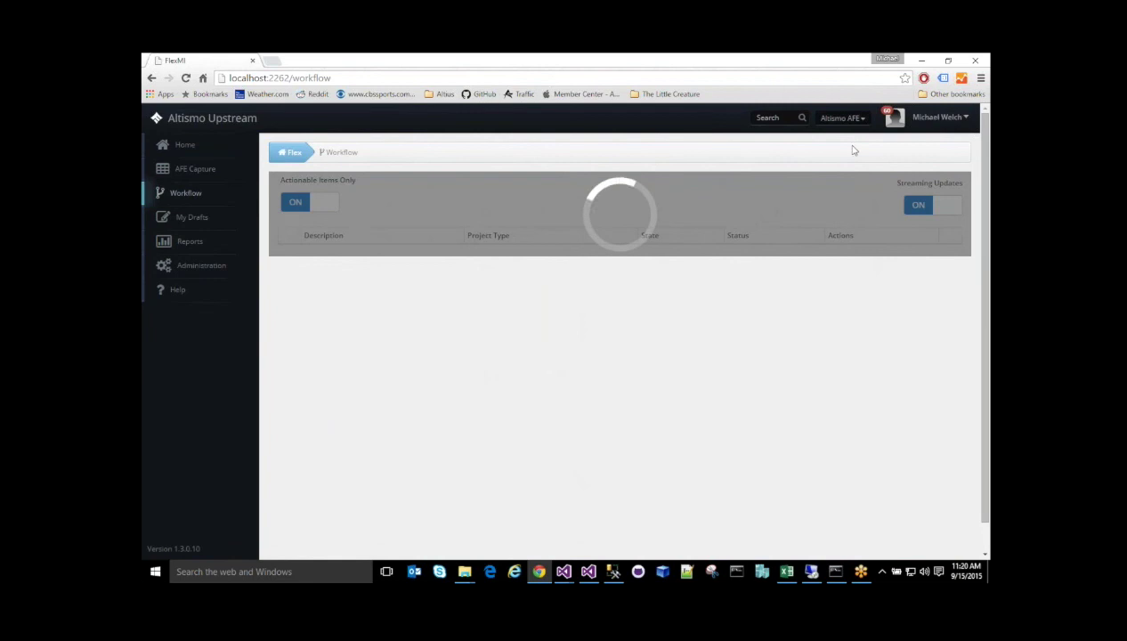
{"action": "left_click", "coordinate": [916, 122]}
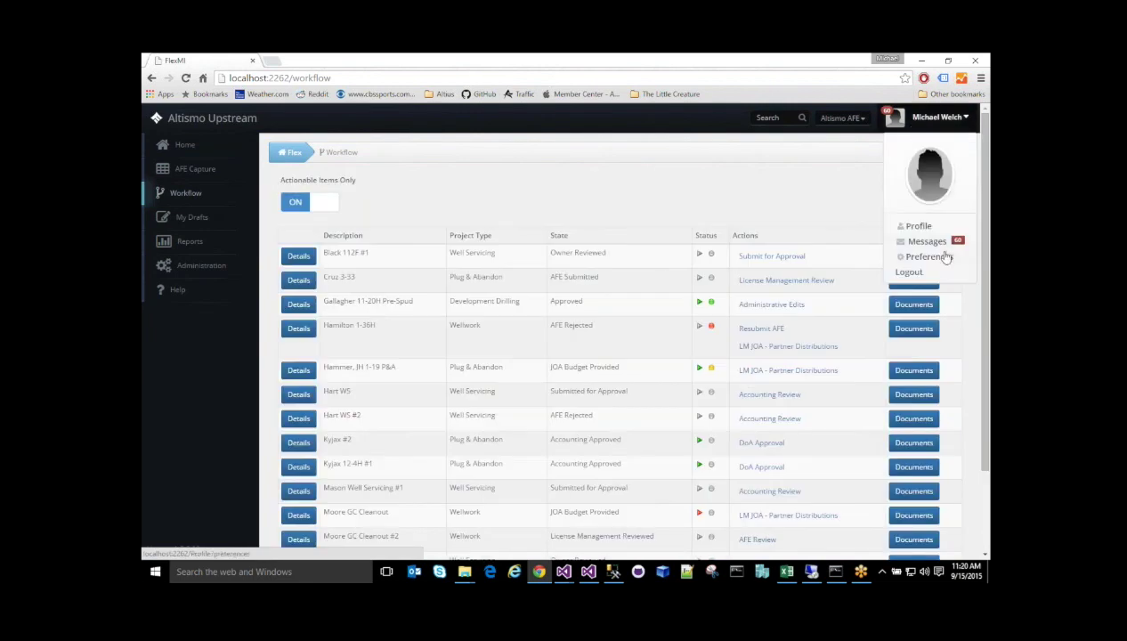
{"action": "left_click", "coordinate": [940, 244]}
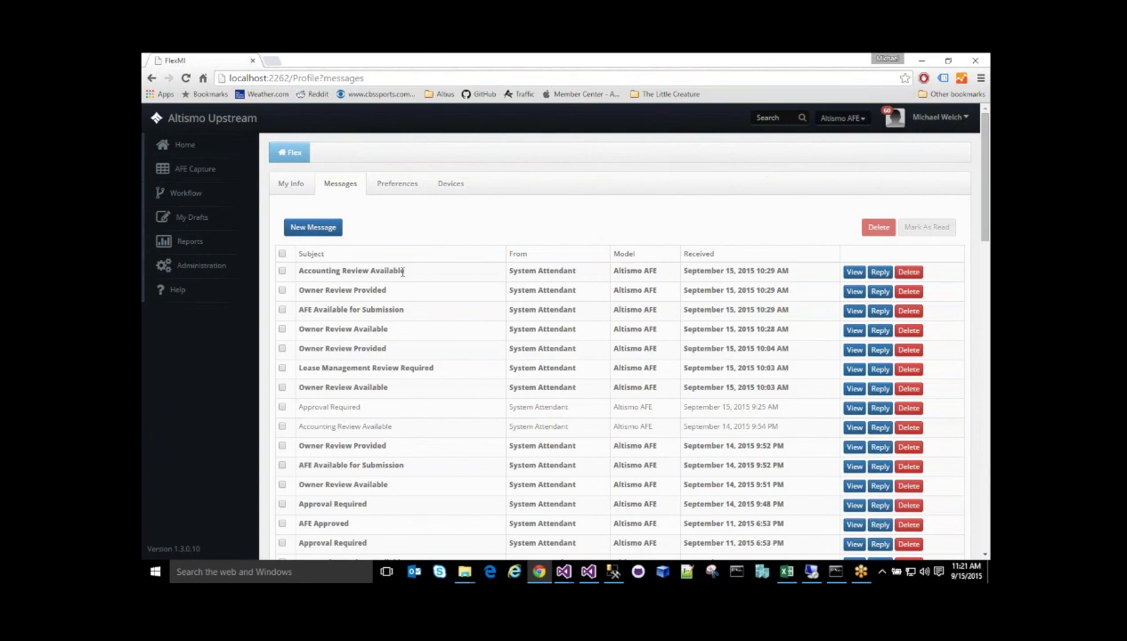
{"action": "left_click", "coordinate": [852, 272]}
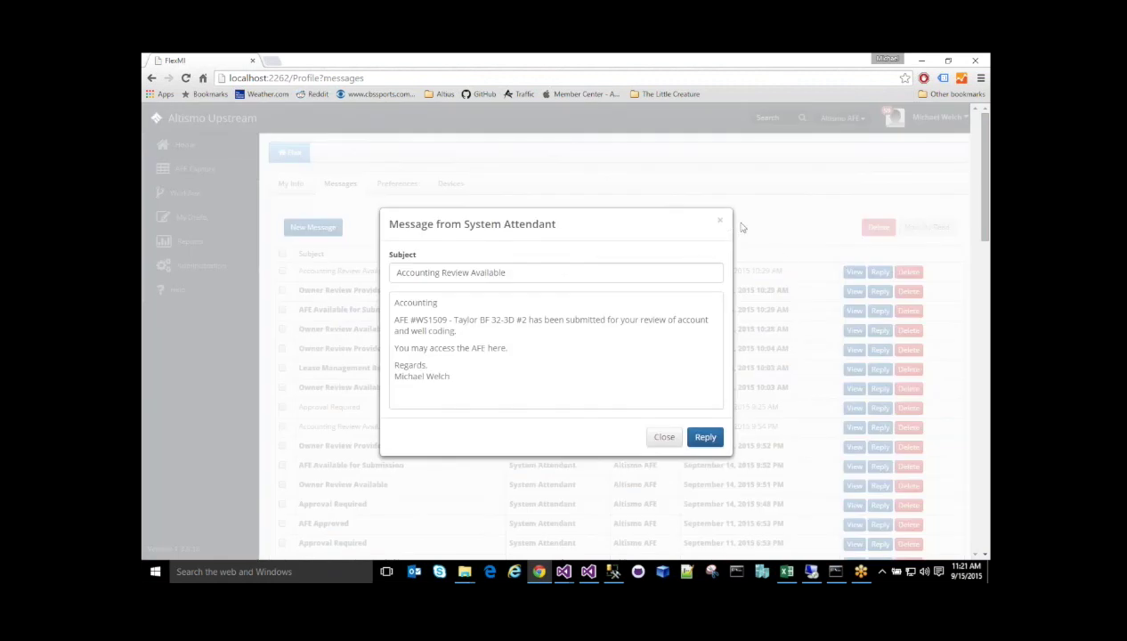
{"action": "left_click", "coordinate": [720, 223]}
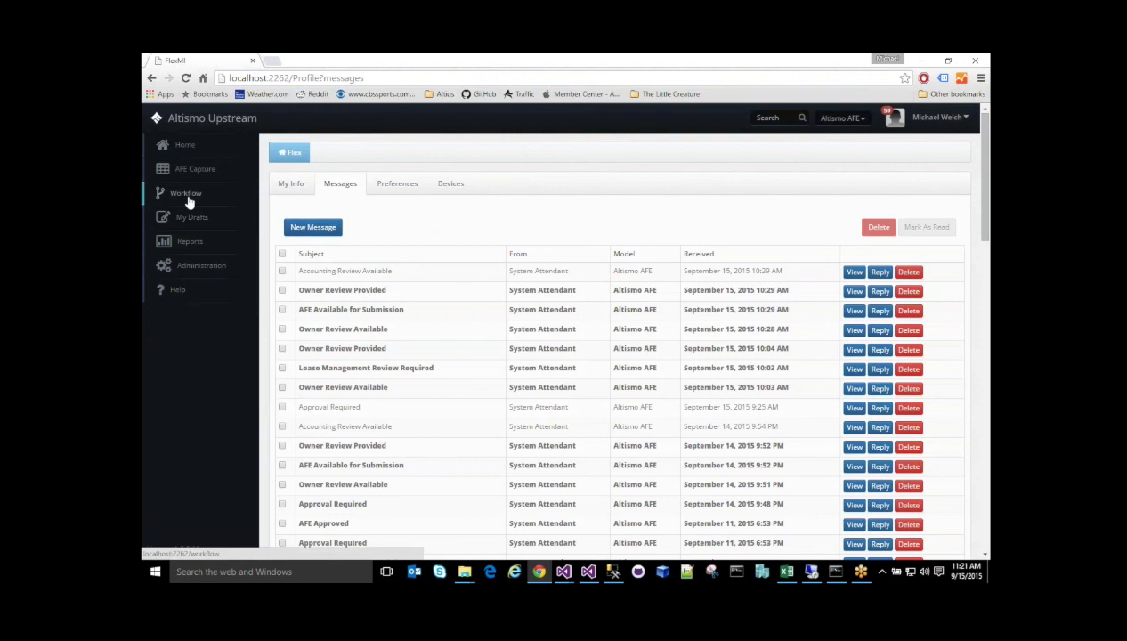
Step: Review the project details and costs of Taylor BF 32-3D #2 in the Workflow list and approve its Accounting Review
{"action": "left_click", "coordinate": [186, 194]}
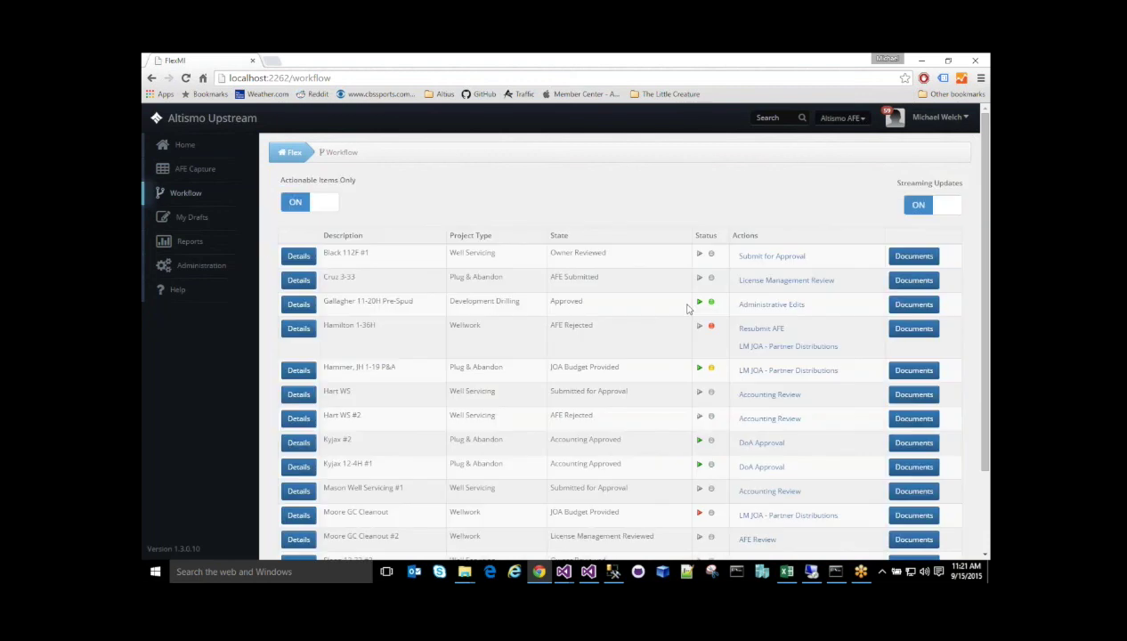
{"action": "scroll", "coordinate": [631, 345], "scroll_direction": "down", "scroll_amount": 2}
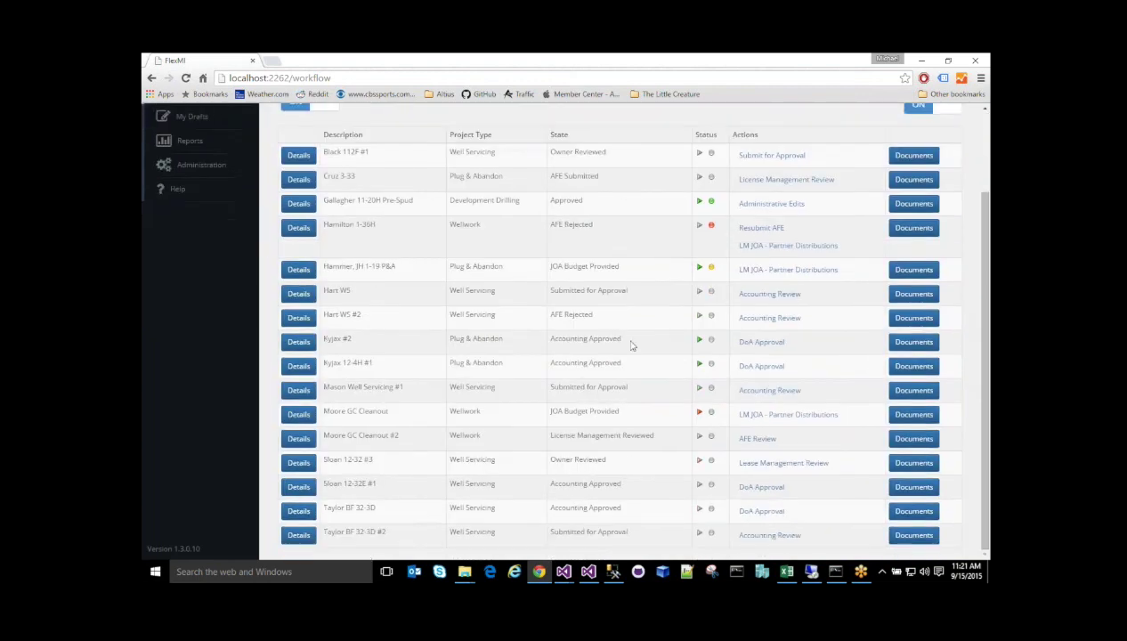
{"action": "left_click", "coordinate": [770, 538]}
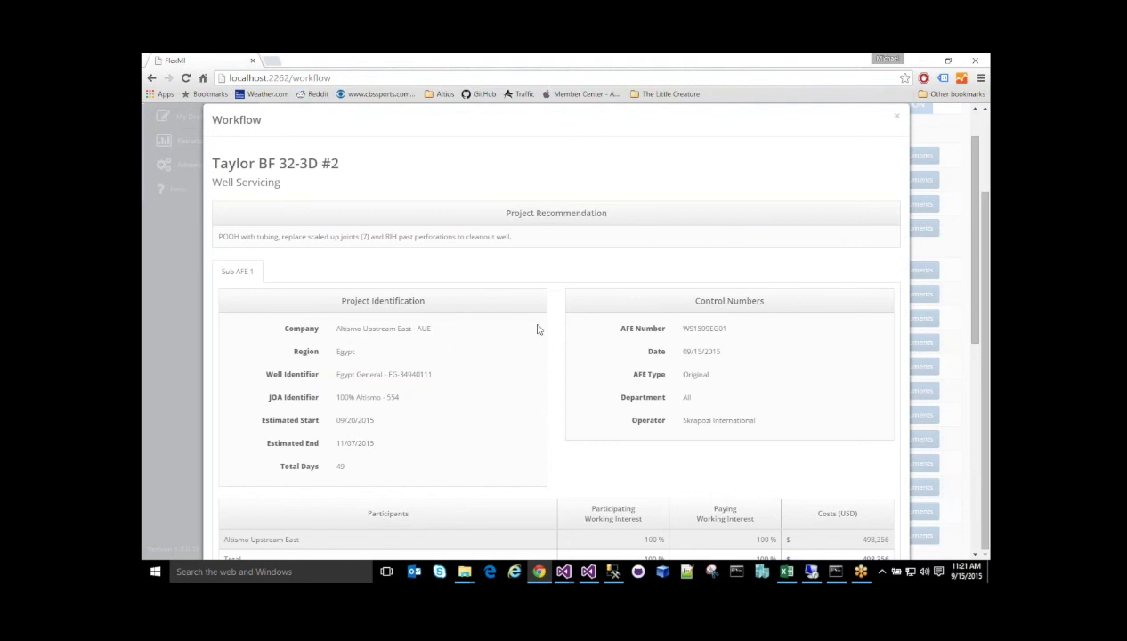
{"action": "scroll", "coordinate": [552, 325], "scroll_direction": "down", "scroll_amount": 10}
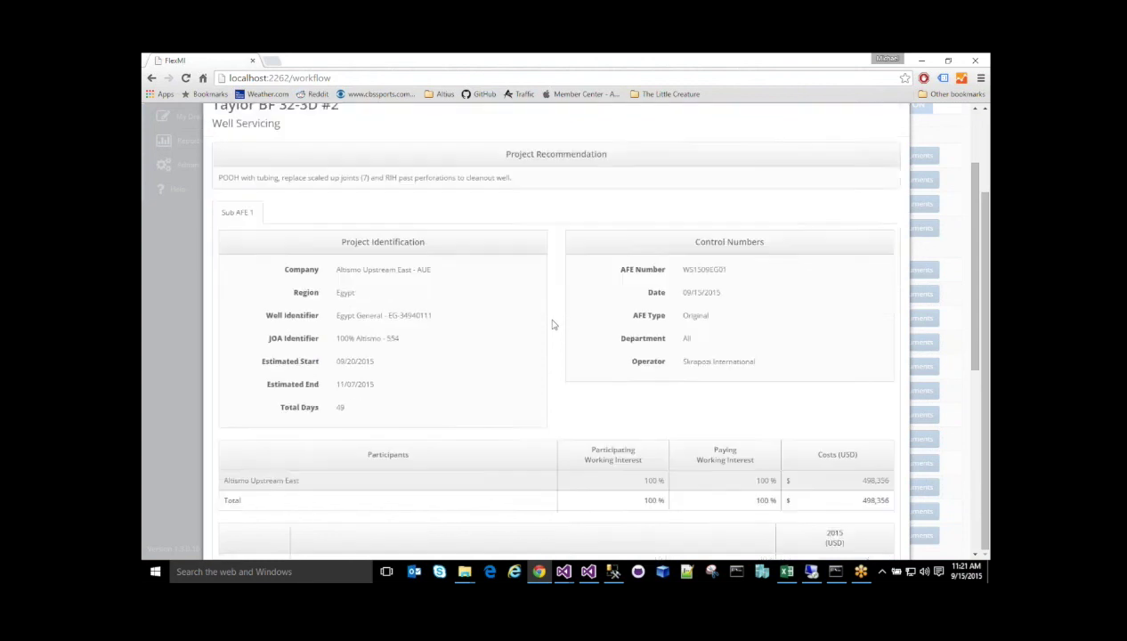
{"action": "scroll", "coordinate": [564, 313], "scroll_direction": "up", "scroll_amount": 1}
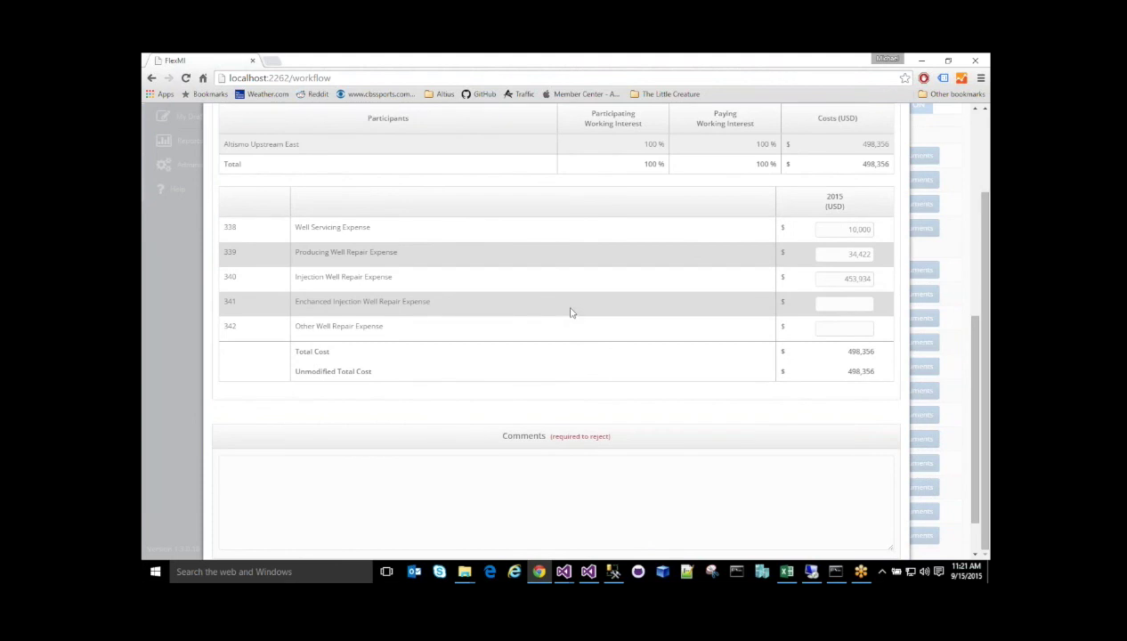
{"action": "scroll", "coordinate": [571, 313], "scroll_direction": "down", "scroll_amount": 1}
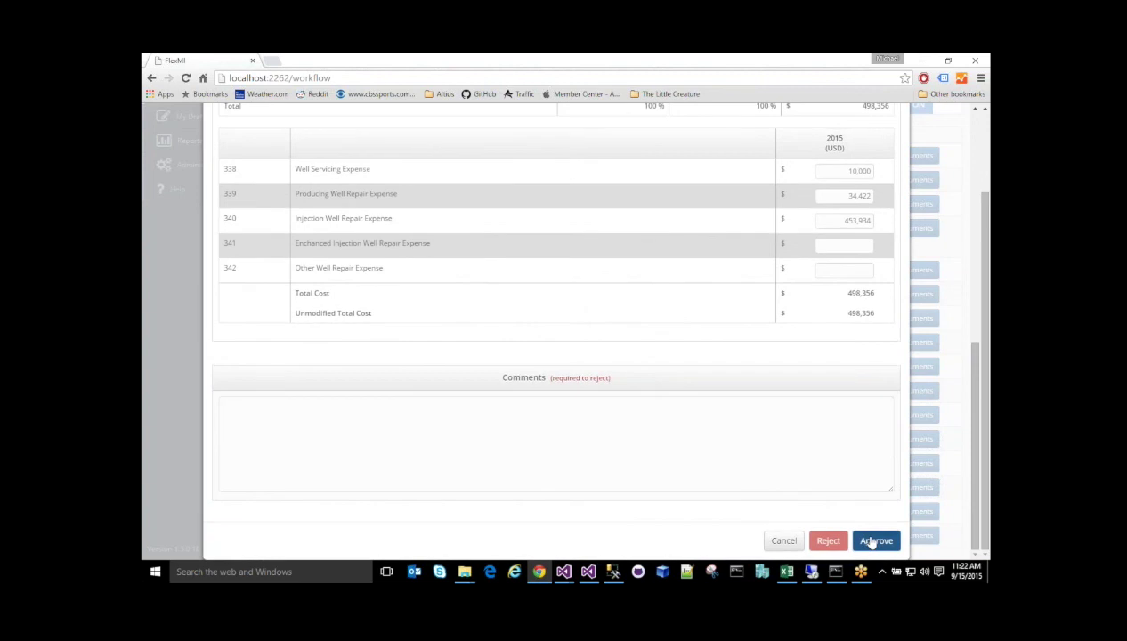
{"action": "left_click", "coordinate": [872, 541]}
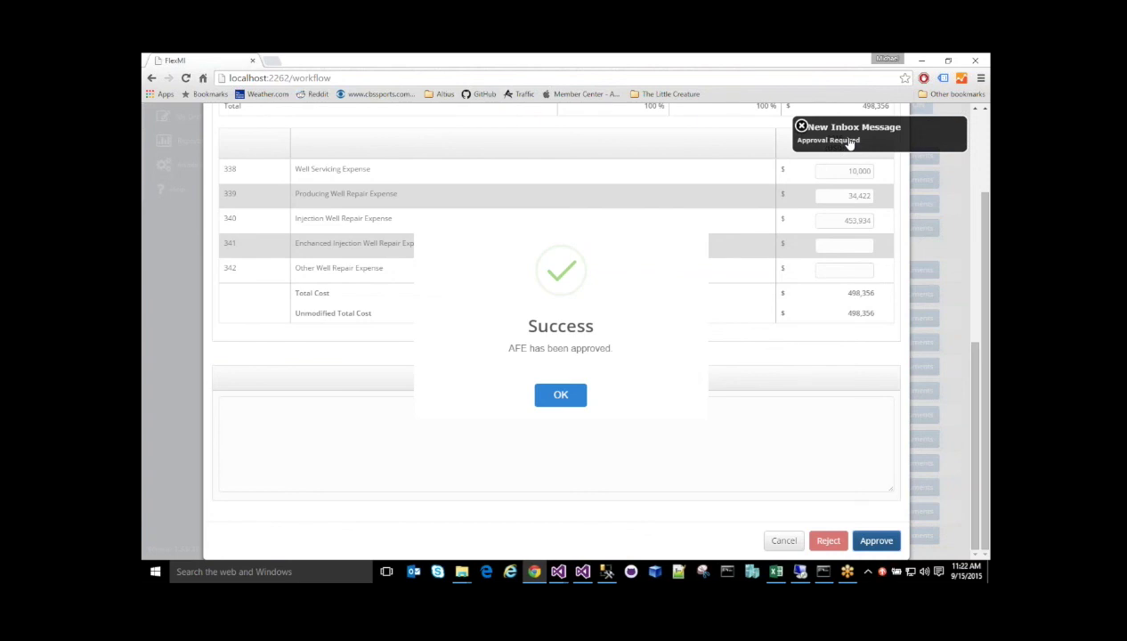
{"action": "left_click", "coordinate": [561, 395]}
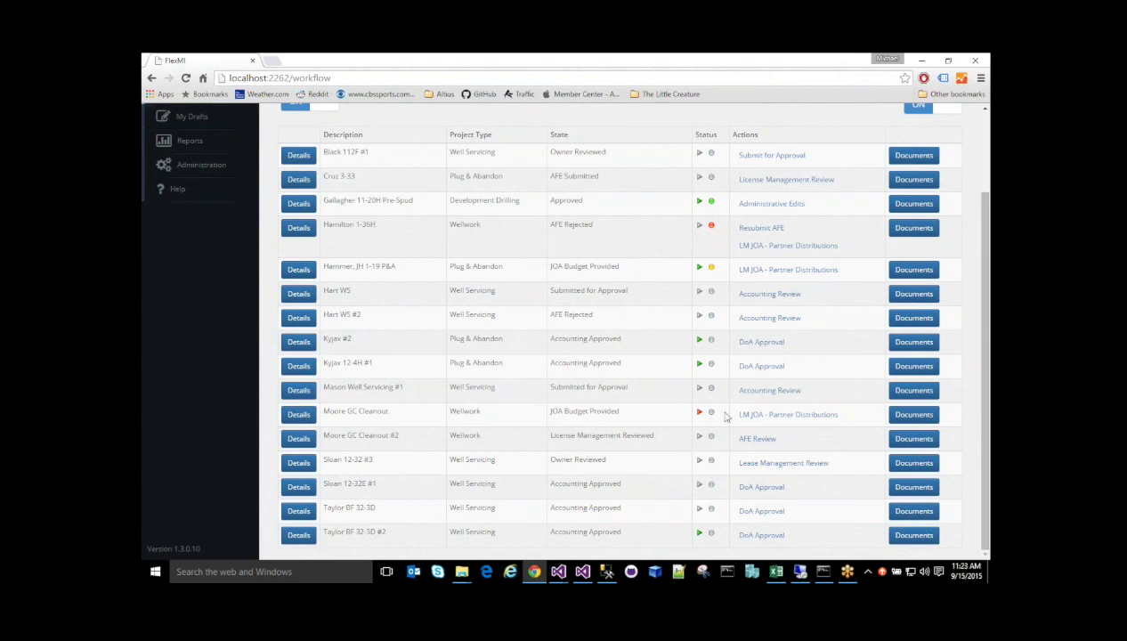
Step: Switch to Excel and create a PivotChart & PivotTable at Sheet1!$A$1 from the external connection localhost Flex_AfeDemo
{"action": "left_click", "coordinate": [774, 572]}
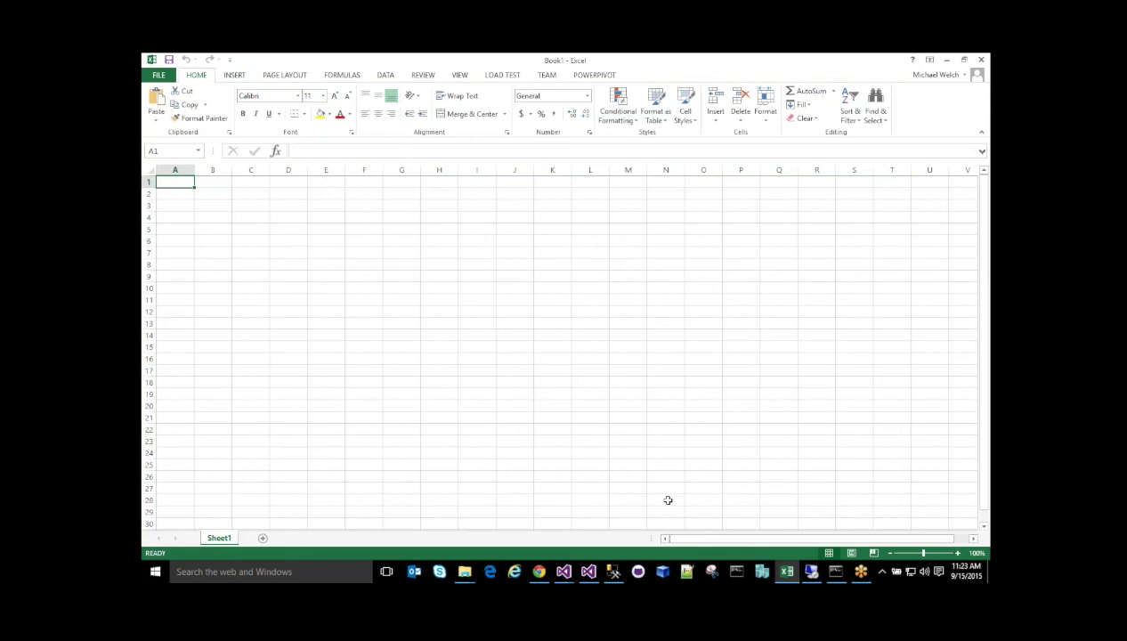
{"action": "left_click", "coordinate": [231, 75]}
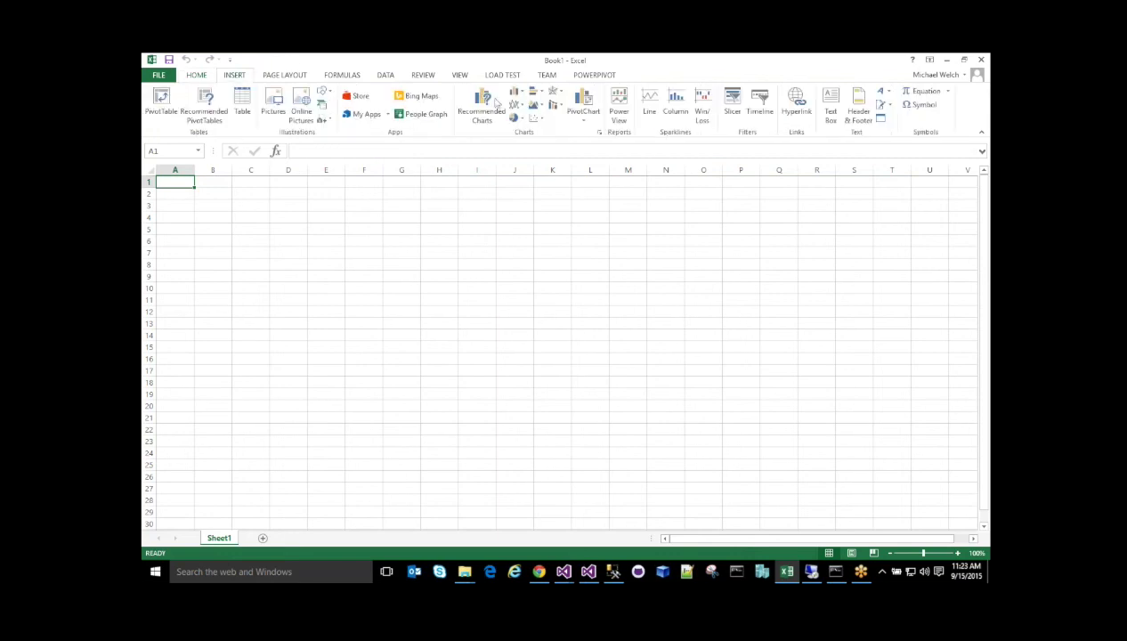
{"action": "left_click", "coordinate": [584, 116]}
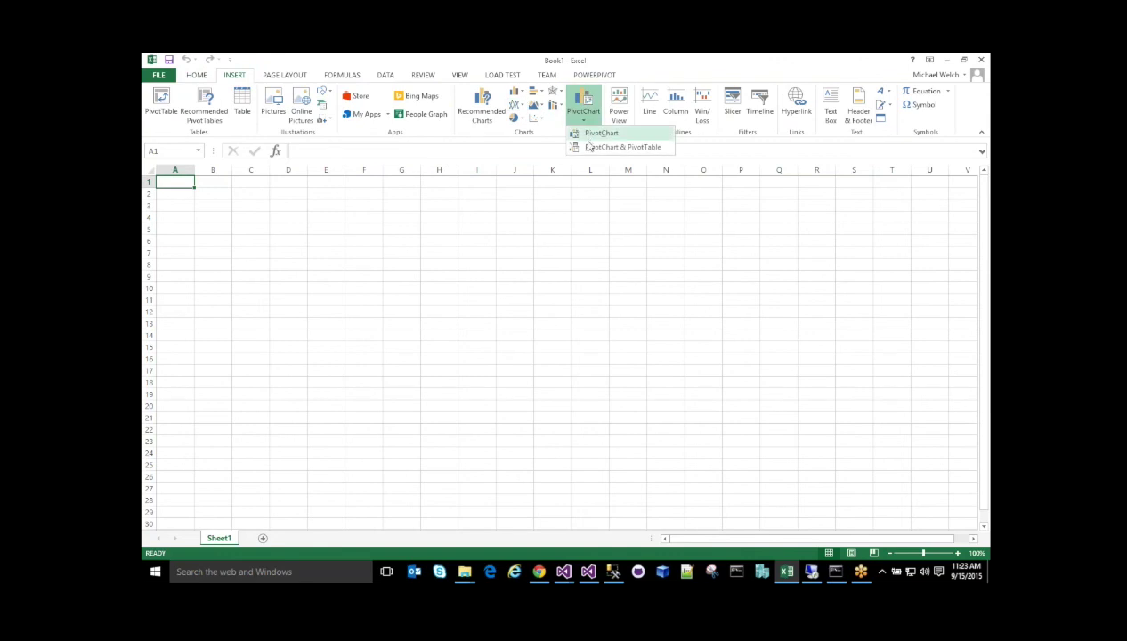
{"action": "left_click", "coordinate": [588, 146]}
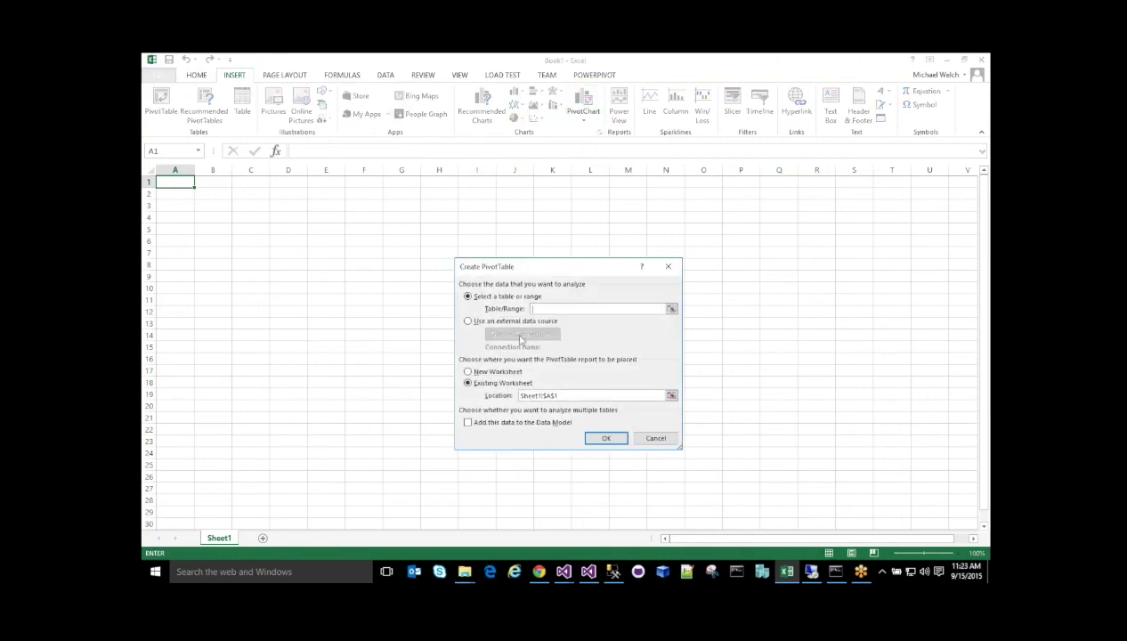
{"action": "left_click", "coordinate": [515, 321]}
{"action": "left_click", "coordinate": [520, 334]}
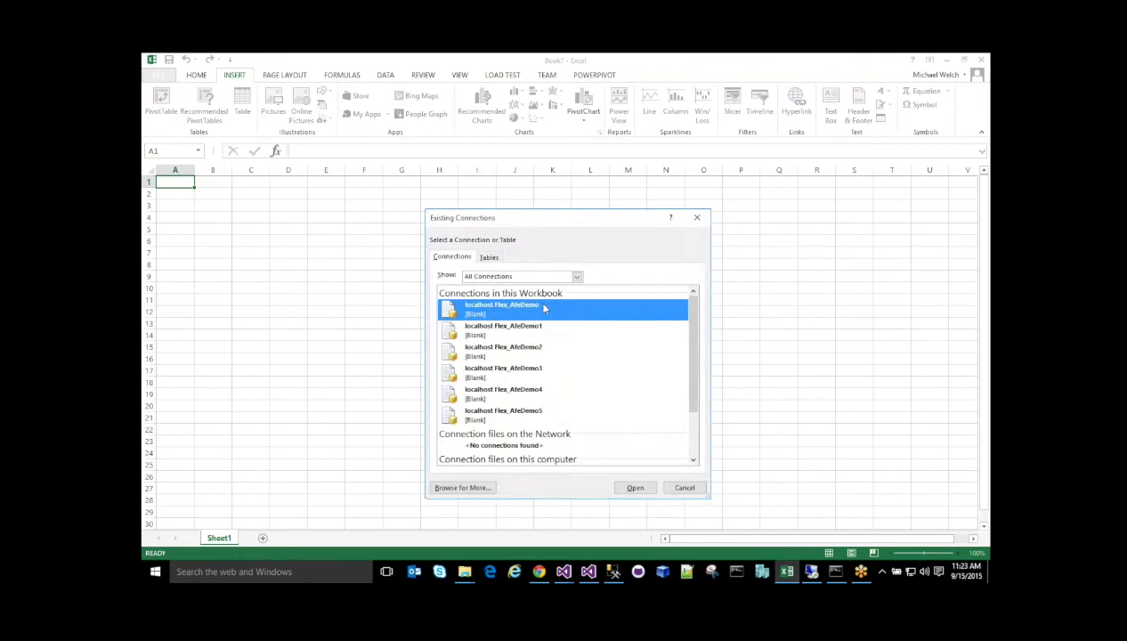
{"action": "left_click", "coordinate": [635, 487]}
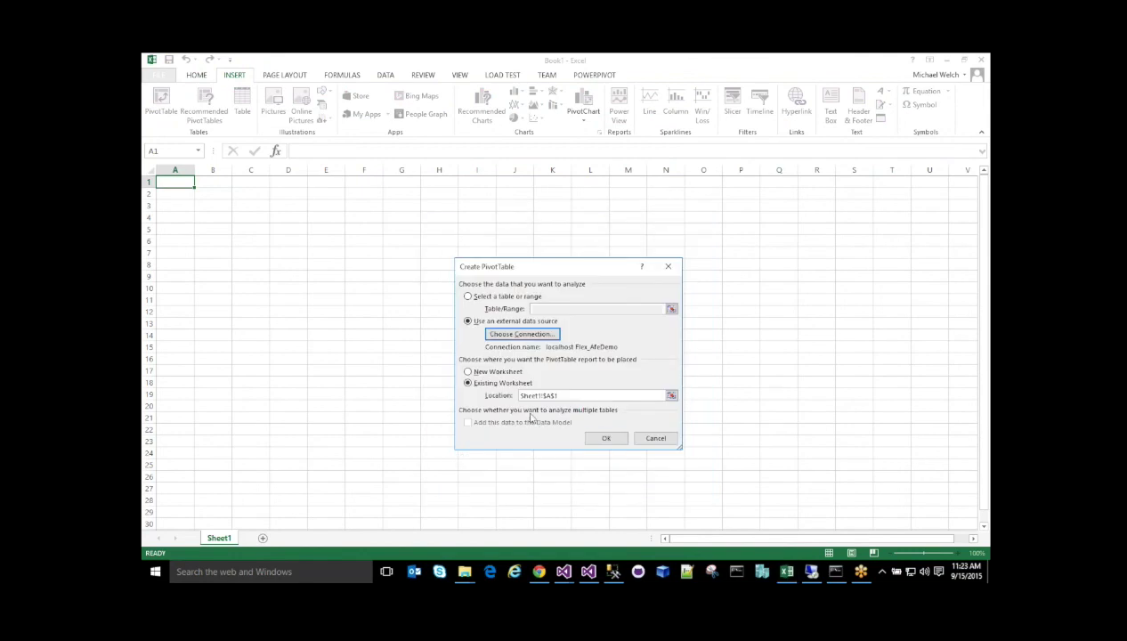
{"action": "left_click", "coordinate": [605, 439]}
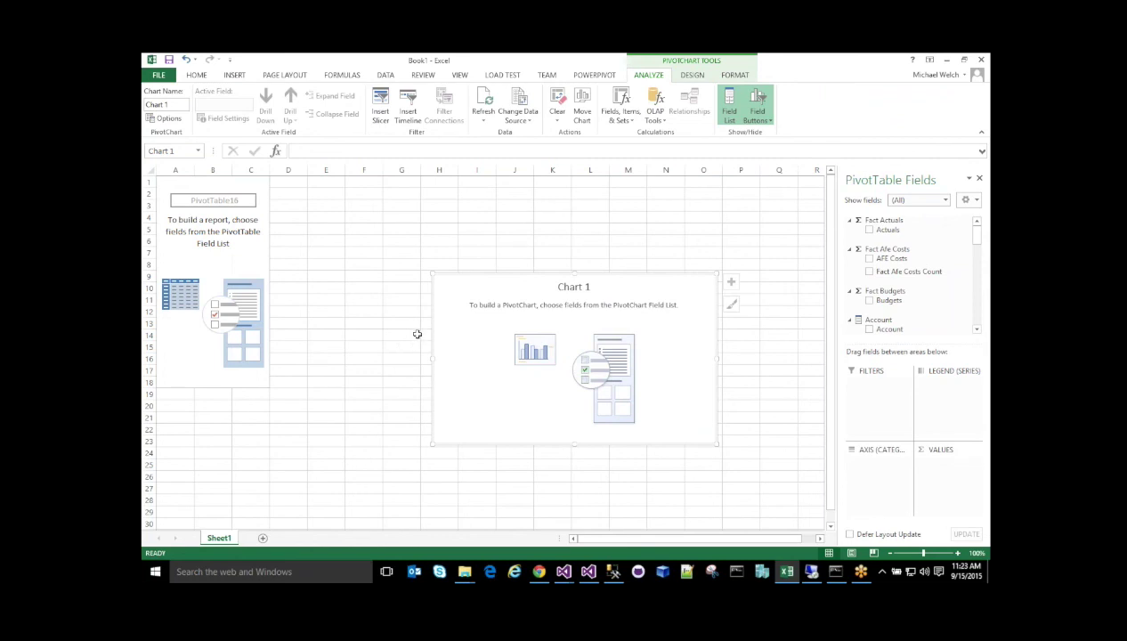
Step: Add AFE Costs and Budgets as values in the PivotTable and its chart
{"action": "left_click", "coordinate": [869, 259]}
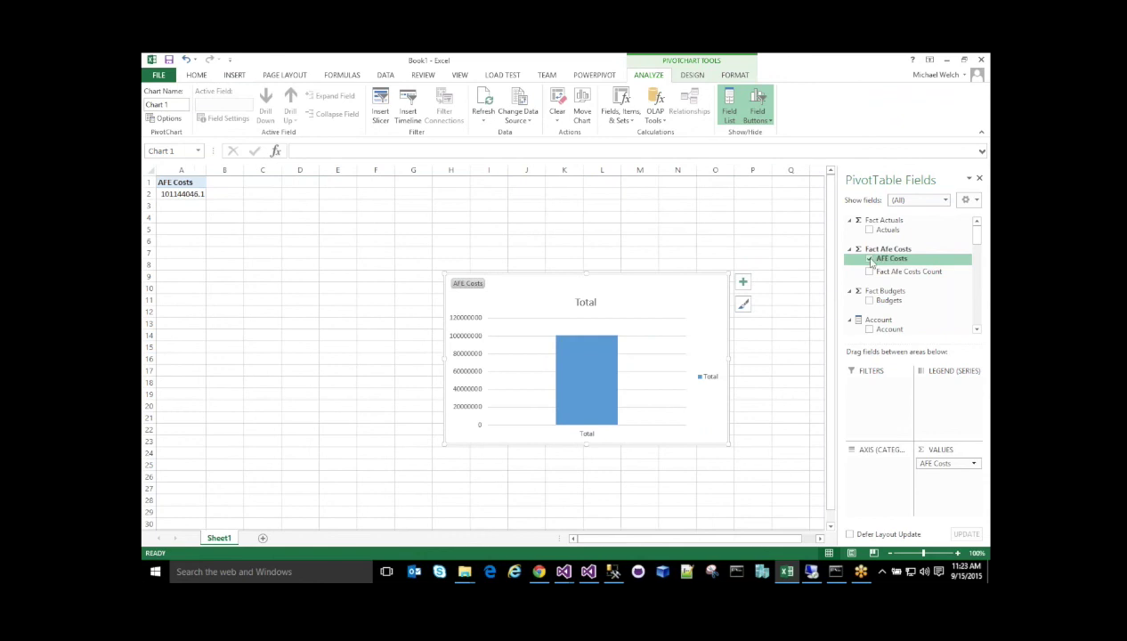
{"action": "left_click", "coordinate": [871, 301]}
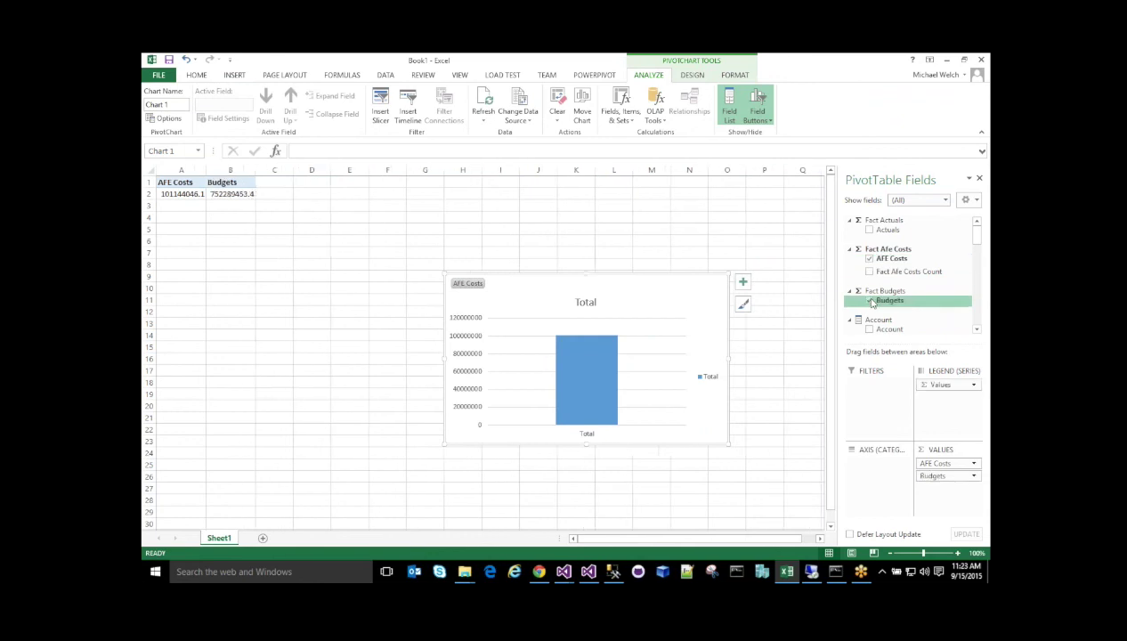
Step: Place Budgets ahead of AFE Costs in the PivotTable values and break both down by the organization's Region
{"action": "left_click_drag", "start_coordinate": [933, 478], "coordinate": [933, 461]}
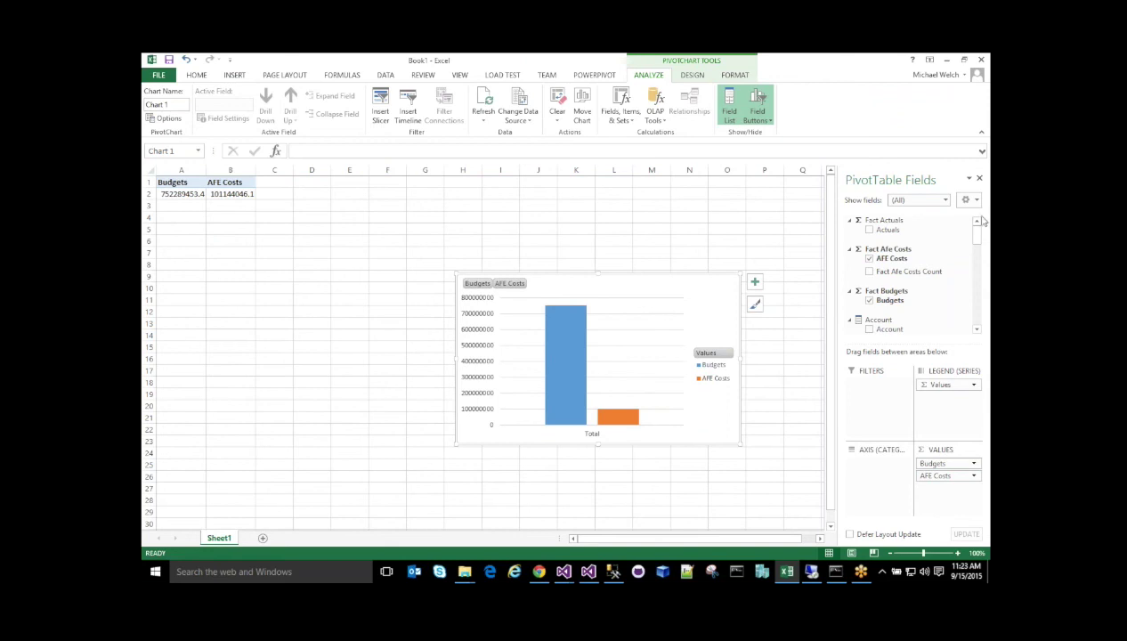
{"action": "left_click_drag", "start_coordinate": [976, 233], "coordinate": [975, 270]}
{"action": "left_click", "coordinate": [879, 276]}
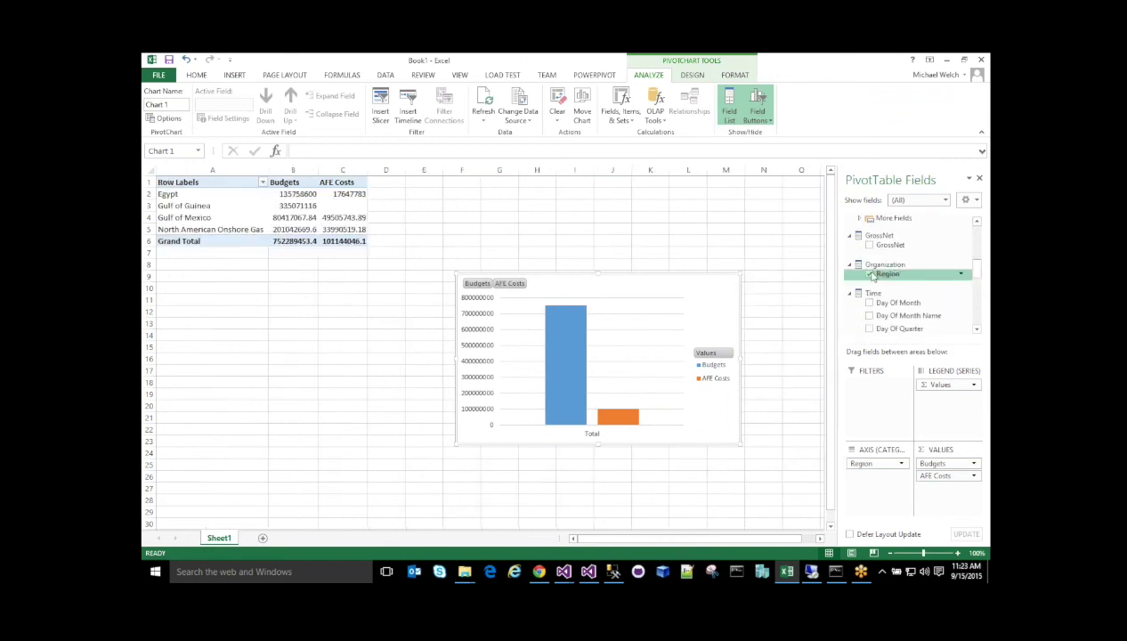
Step: Add GrossNet as a report filter and limit the PivotTable to Net
{"action": "left_click_drag", "start_coordinate": [877, 245], "coordinate": [877, 384]}
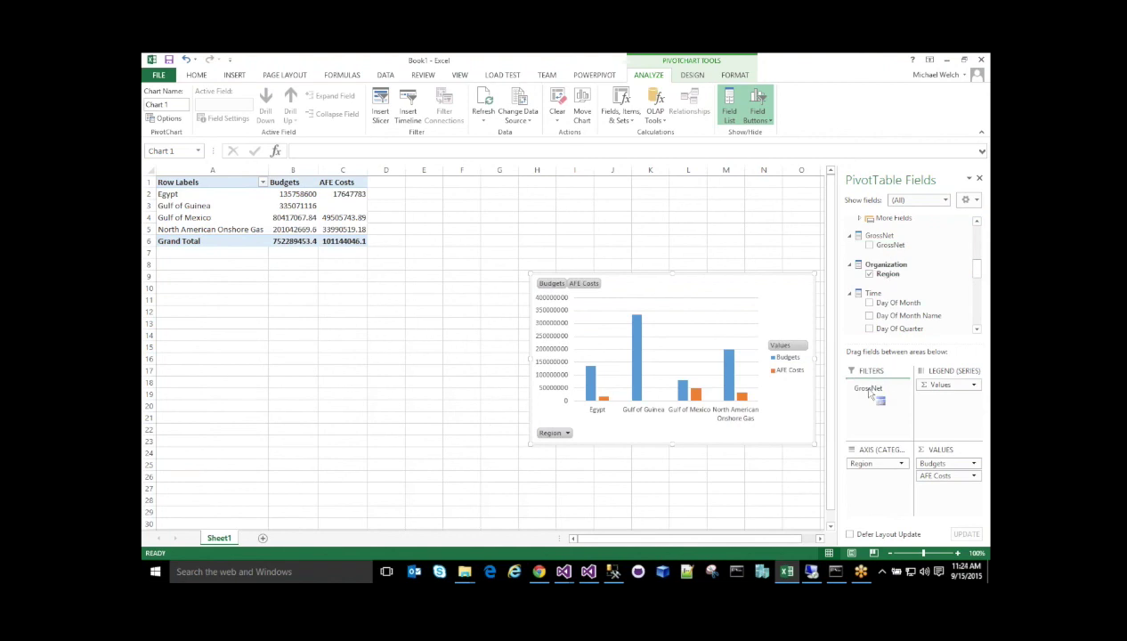
{"action": "left_click", "coordinate": [311, 183]}
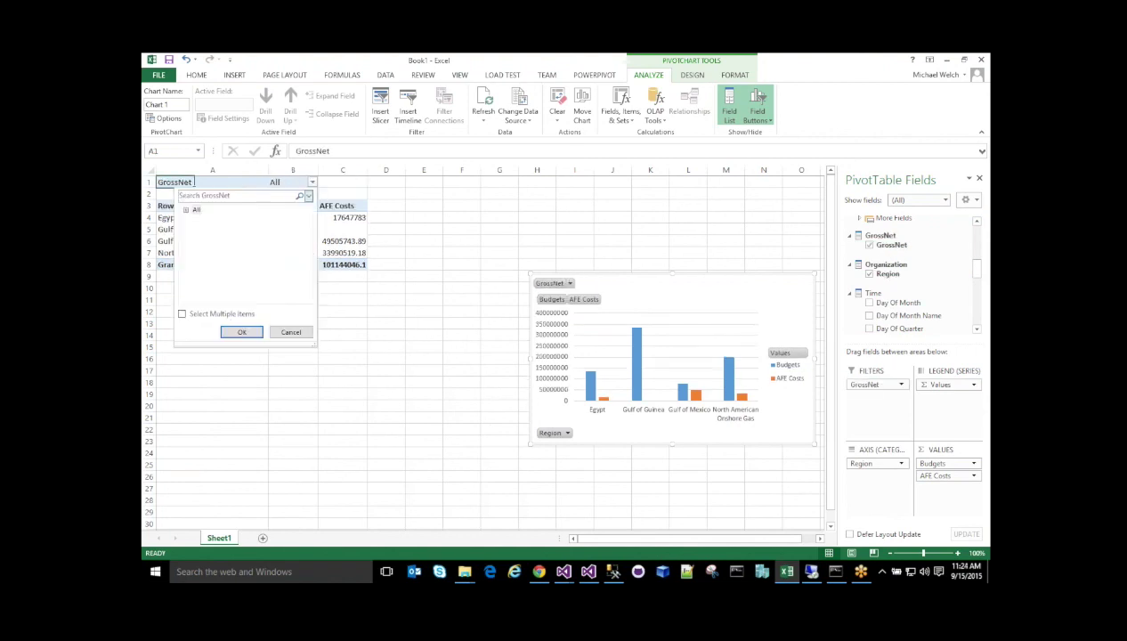
{"action": "left_click", "coordinate": [186, 209]}
{"action": "left_click", "coordinate": [209, 229]}
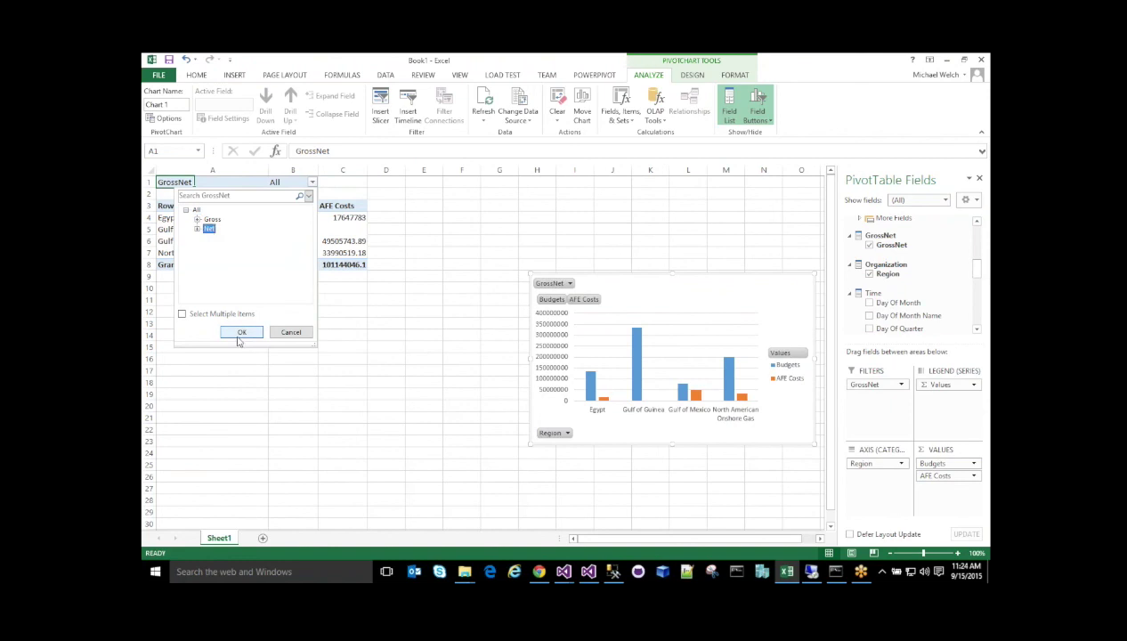
{"action": "left_click", "coordinate": [241, 331]}
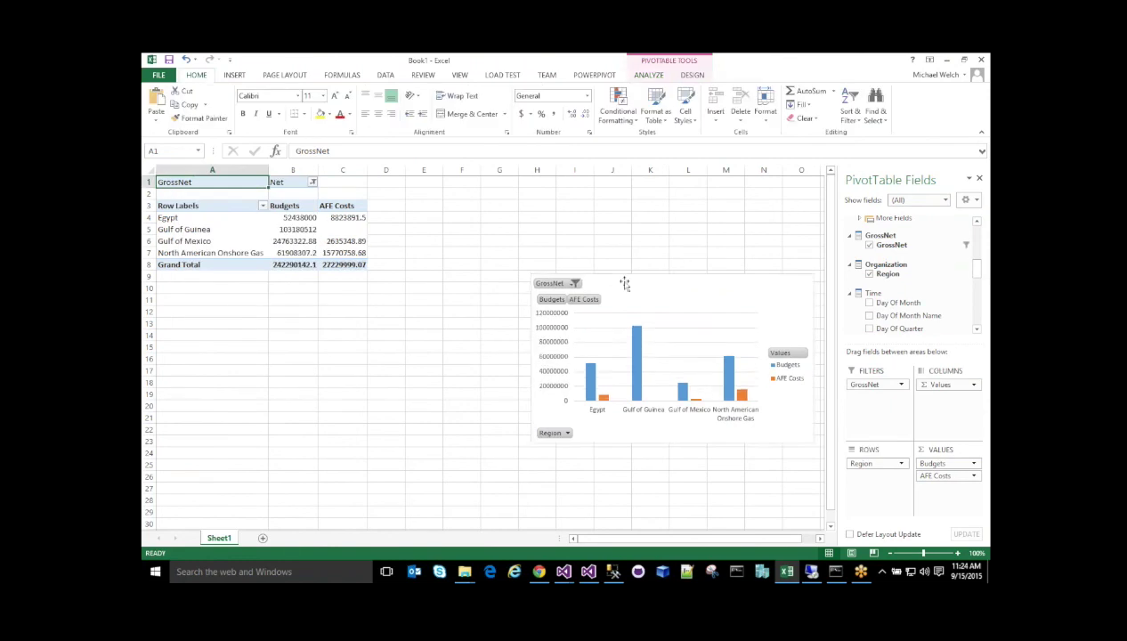
Step: Add Actuals to the PivotTable values, and enlarge the chart and reposition it beneath the table
{"action": "left_click_drag", "start_coordinate": [805, 415], "coordinate": [758, 425]}
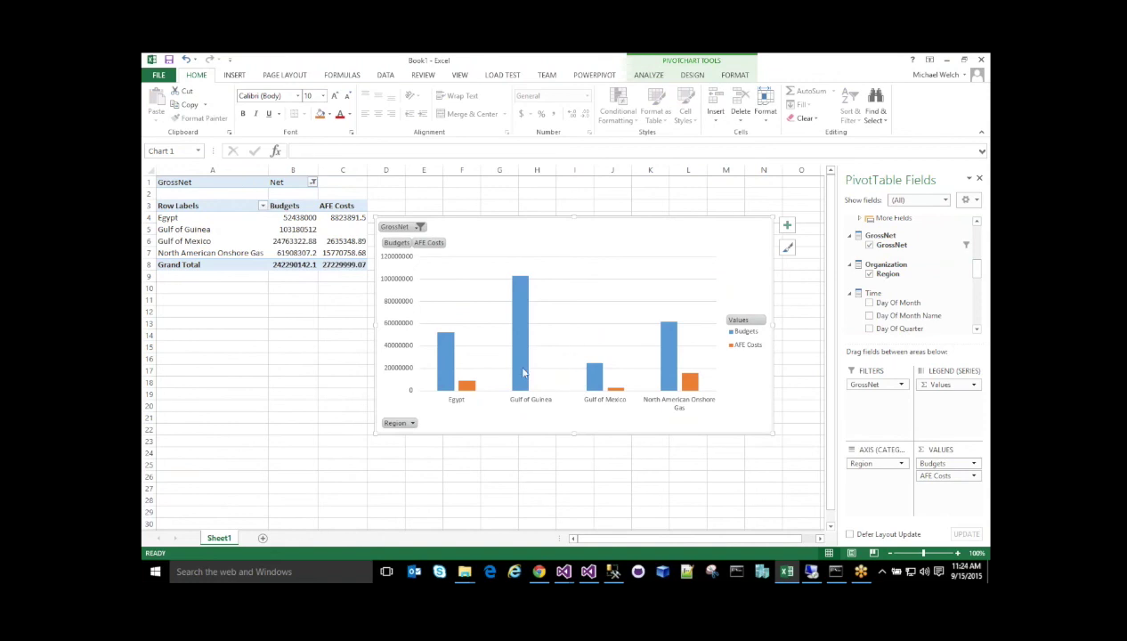
{"action": "mouse_move", "coordinate": [451, 364]}
{"action": "mouse_move", "coordinate": [475, 390]}
{"action": "left_click_drag", "start_coordinate": [972, 275], "coordinate": [971, 237]}
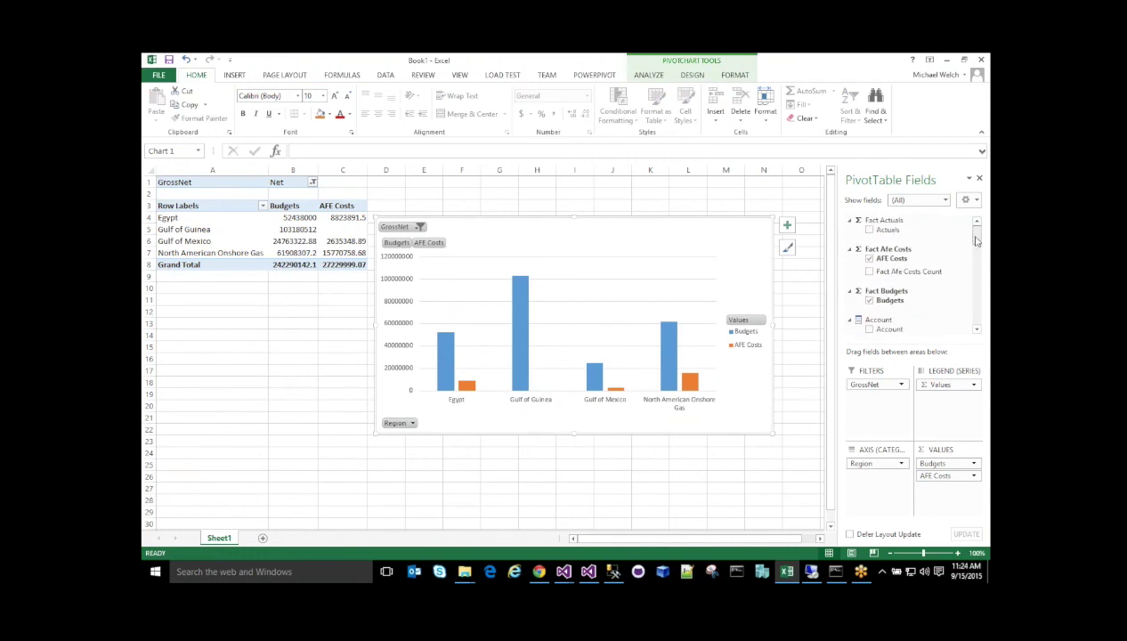
{"action": "left_click", "coordinate": [869, 230]}
{"action": "left_click_drag", "start_coordinate": [549, 238], "coordinate": [540, 304]}
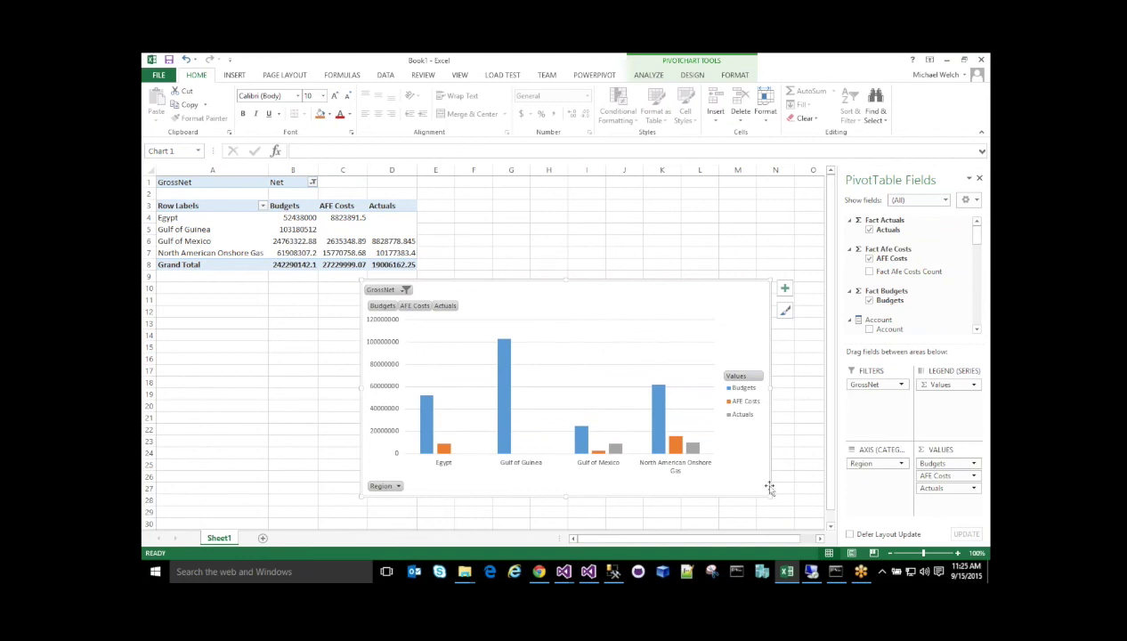
Step: Switch to the remote desktop's Excel Power View map, highlight the Panola bubble to compare its Actuals and Budget, and clear the highlight
{"action": "left_click", "coordinate": [811, 572]}
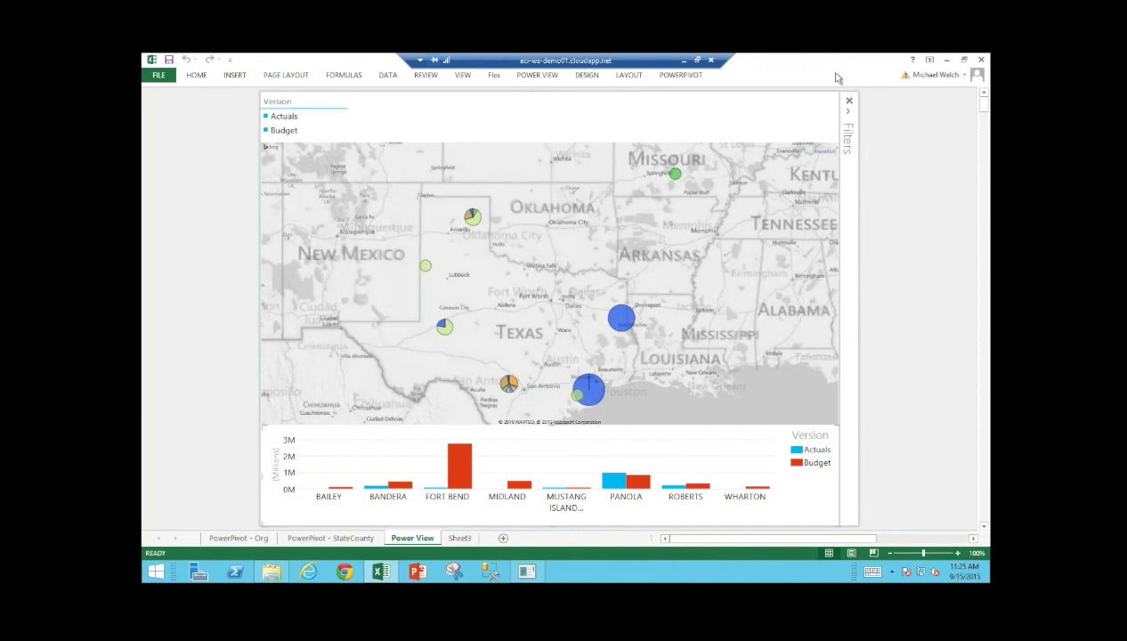
{"action": "left_click", "coordinate": [613, 327]}
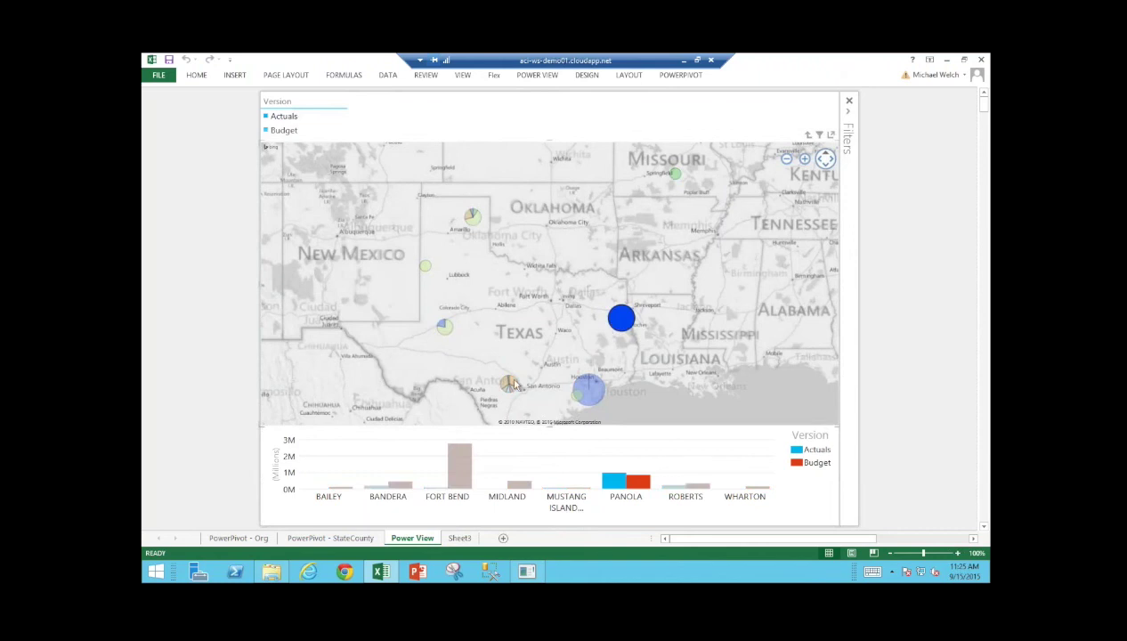
{"action": "mouse_move", "coordinate": [514, 386]}
{"action": "left_click", "coordinate": [537, 365]}
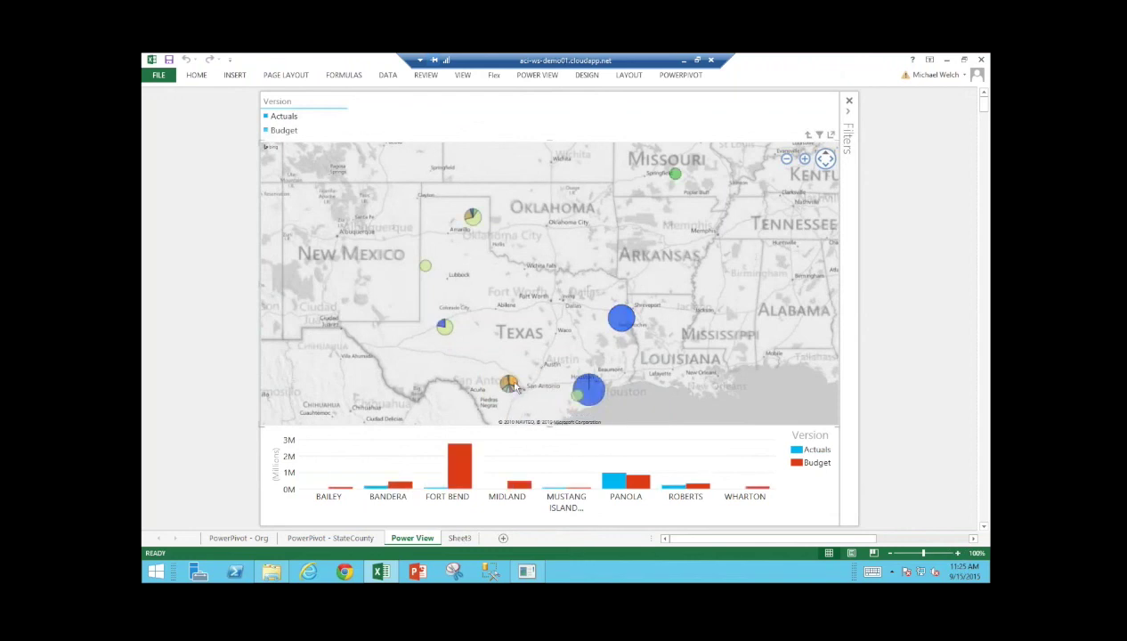
{"action": "mouse_move", "coordinate": [515, 387]}
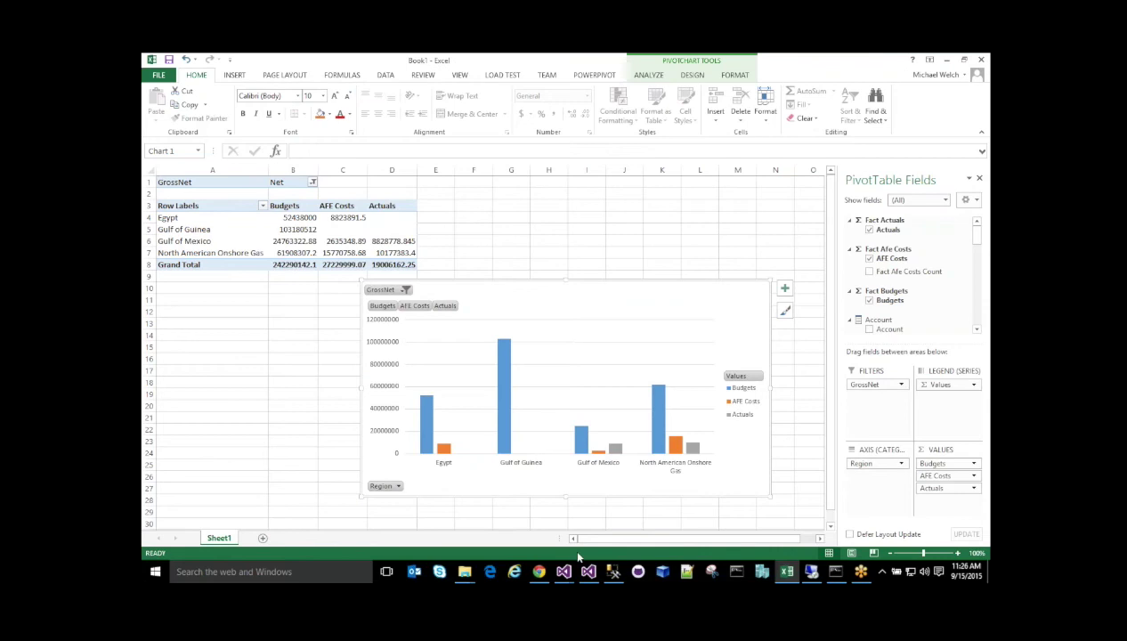
Step: Switch to the Altismo Upstream site in Chrome and open the AFE Summary report from its Reports page
{"action": "left_click", "coordinate": [539, 574]}
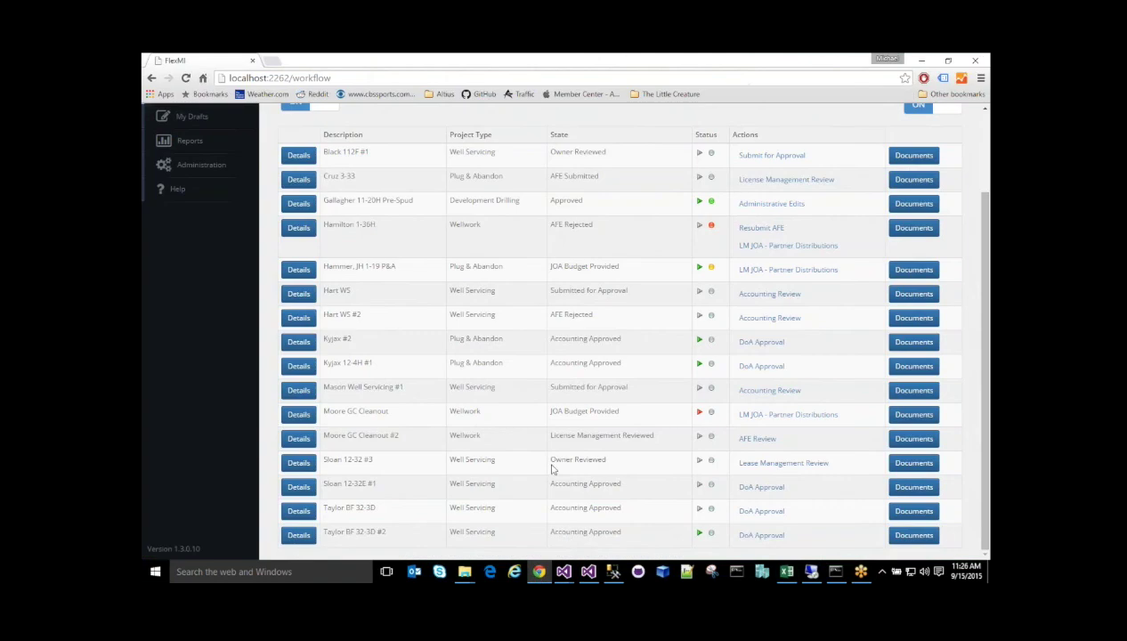
{"action": "left_click", "coordinate": [201, 143]}
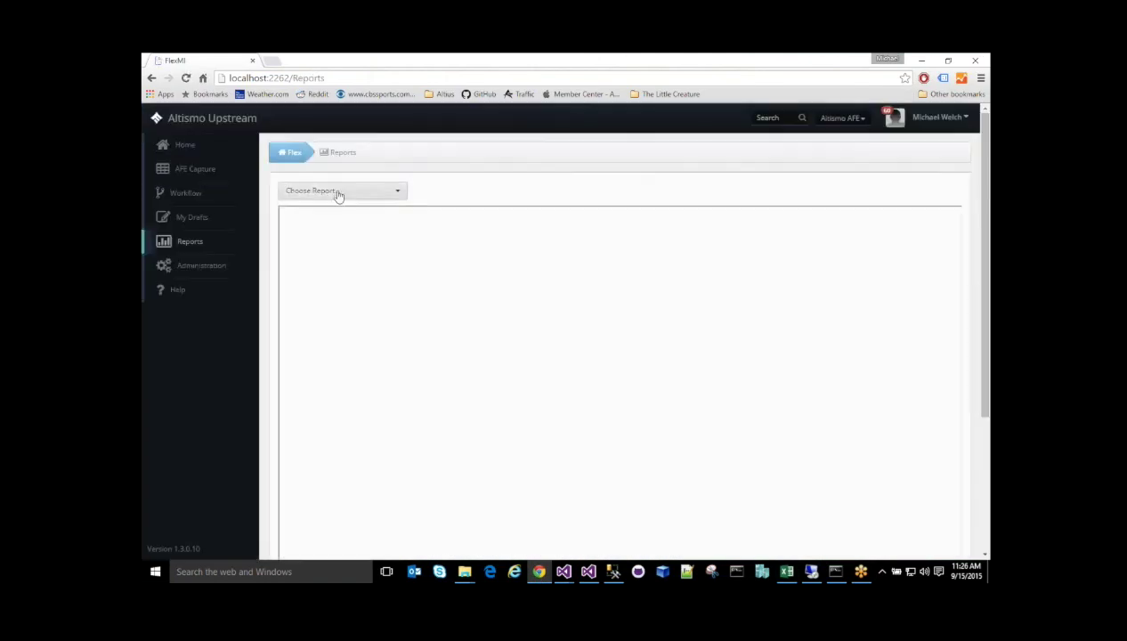
{"action": "left_click", "coordinate": [337, 192]}
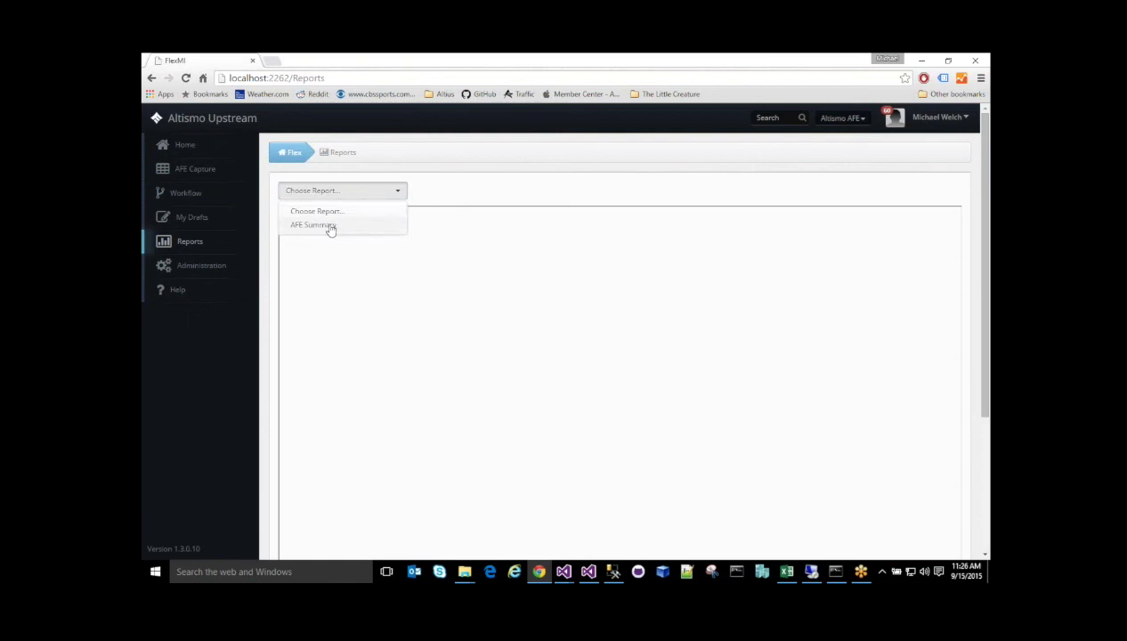
{"action": "left_click", "coordinate": [328, 226]}
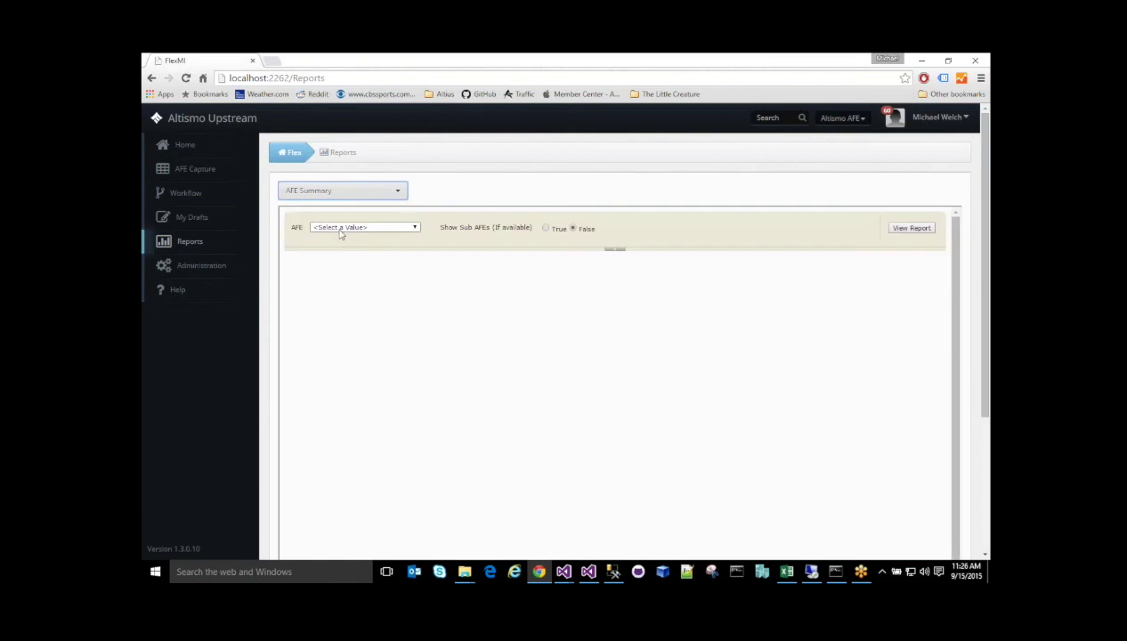
Step: Run the AFE Summary report for the AFE Kyjax #2 with Show Sub AFEs set to True
{"action": "left_click", "coordinate": [344, 229]}
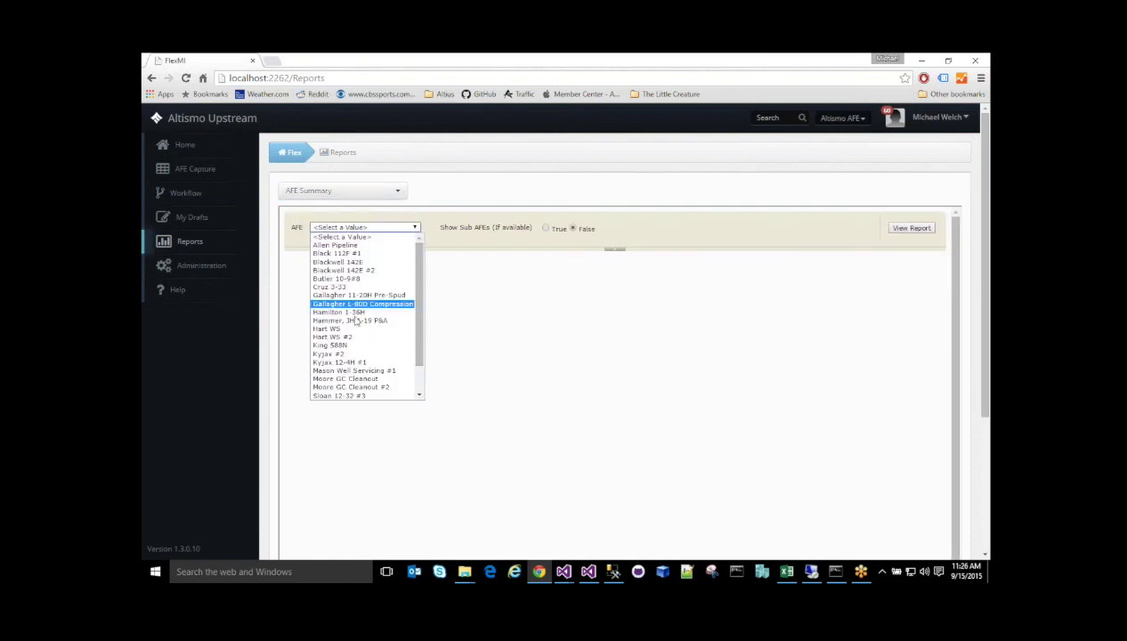
{"action": "left_click", "coordinate": [362, 353]}
{"action": "left_click", "coordinate": [546, 228]}
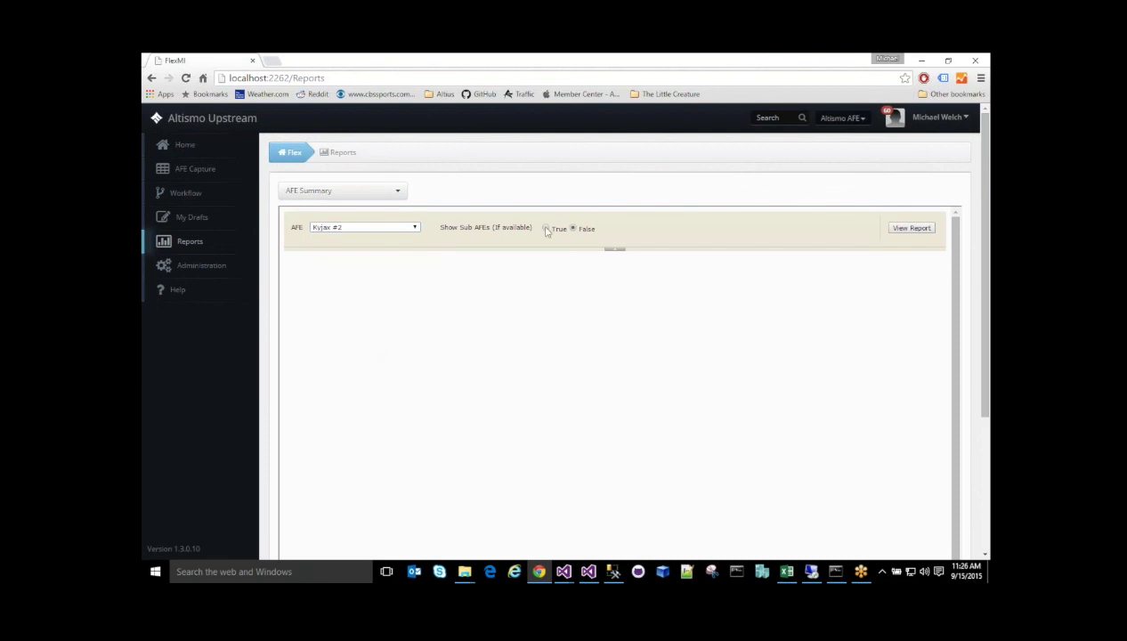
{"action": "left_click", "coordinate": [917, 227]}
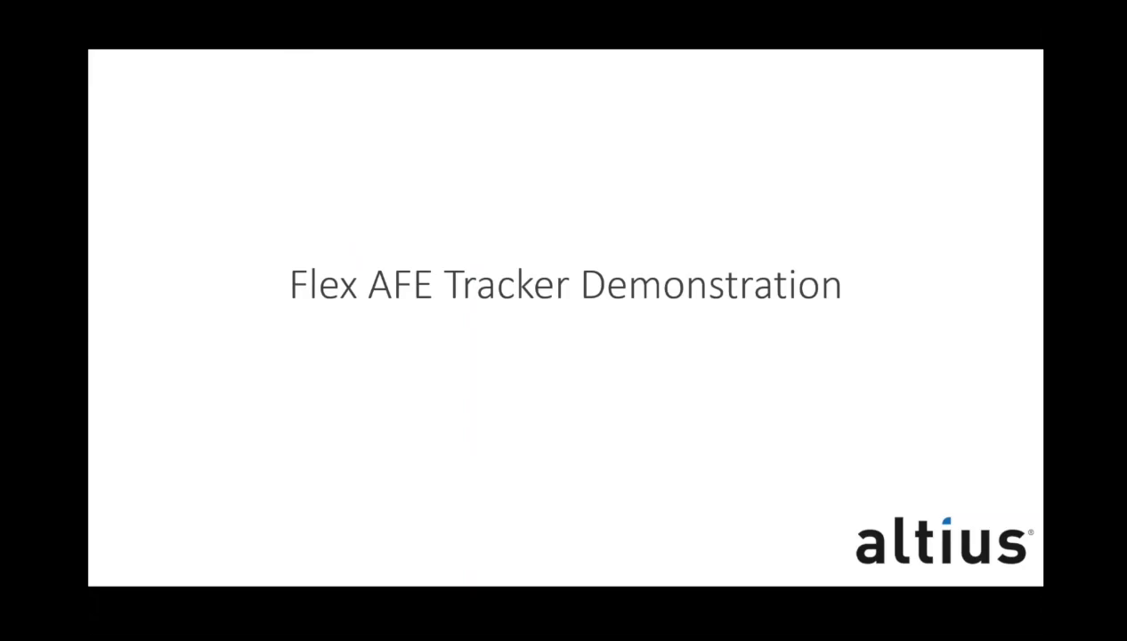
{"action": "key", "text": "Right"}
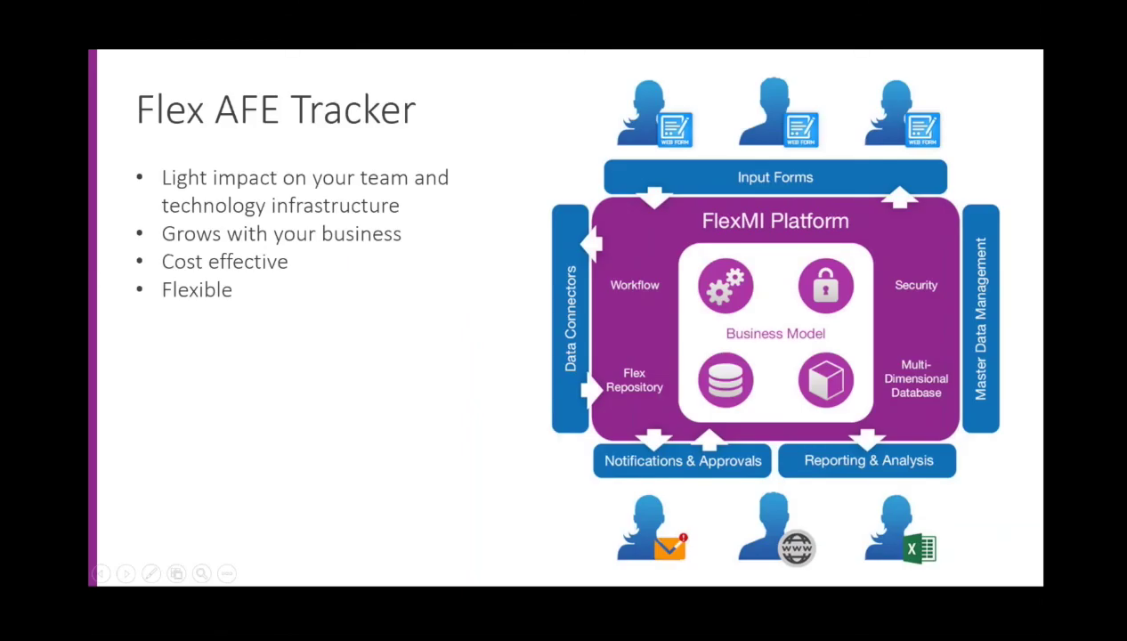